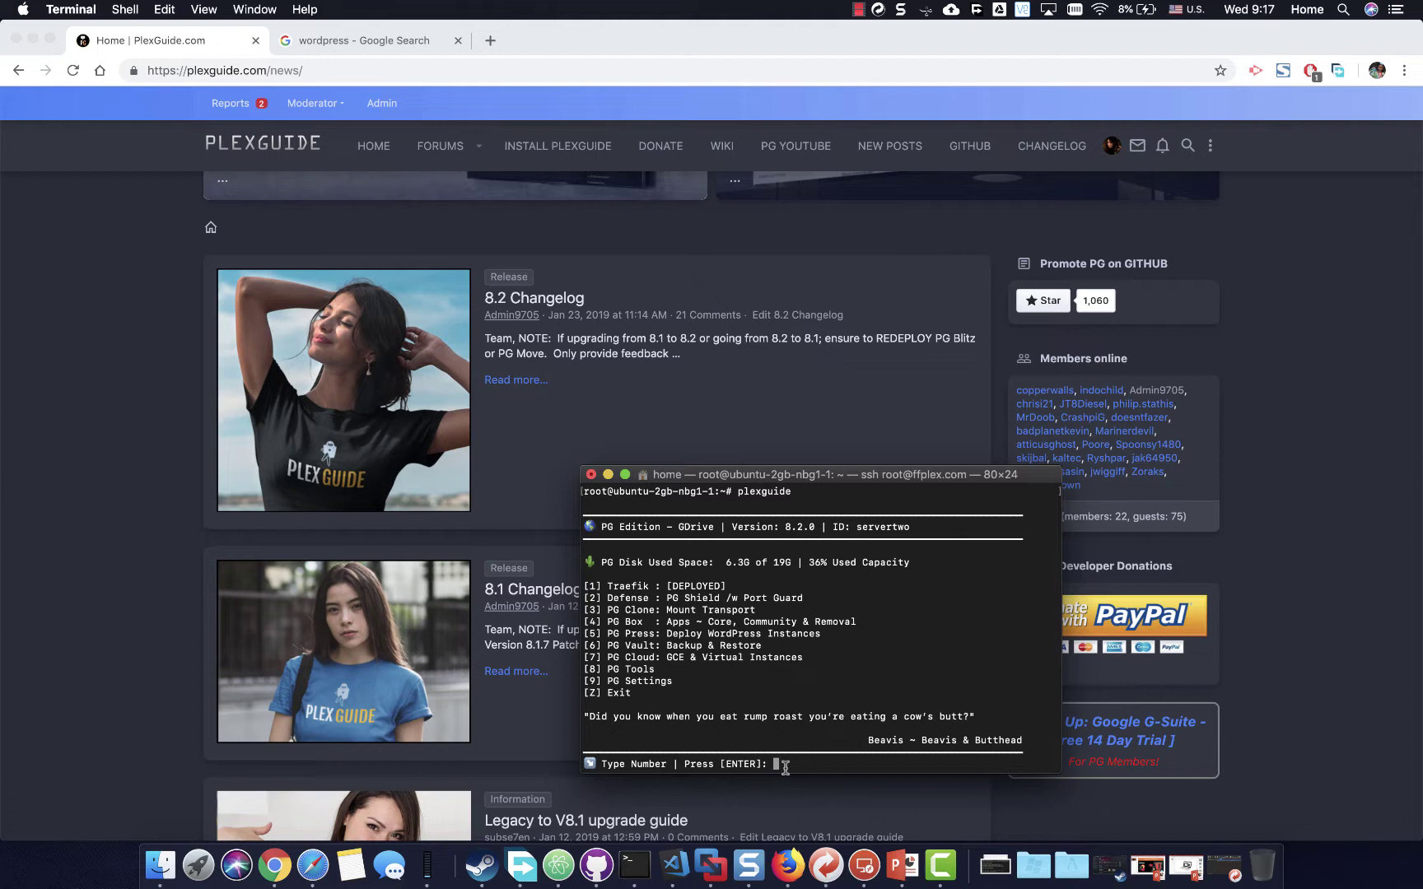
Open PG Press, option 5, from the PlexGuide main menu
text(5)
key(Return)
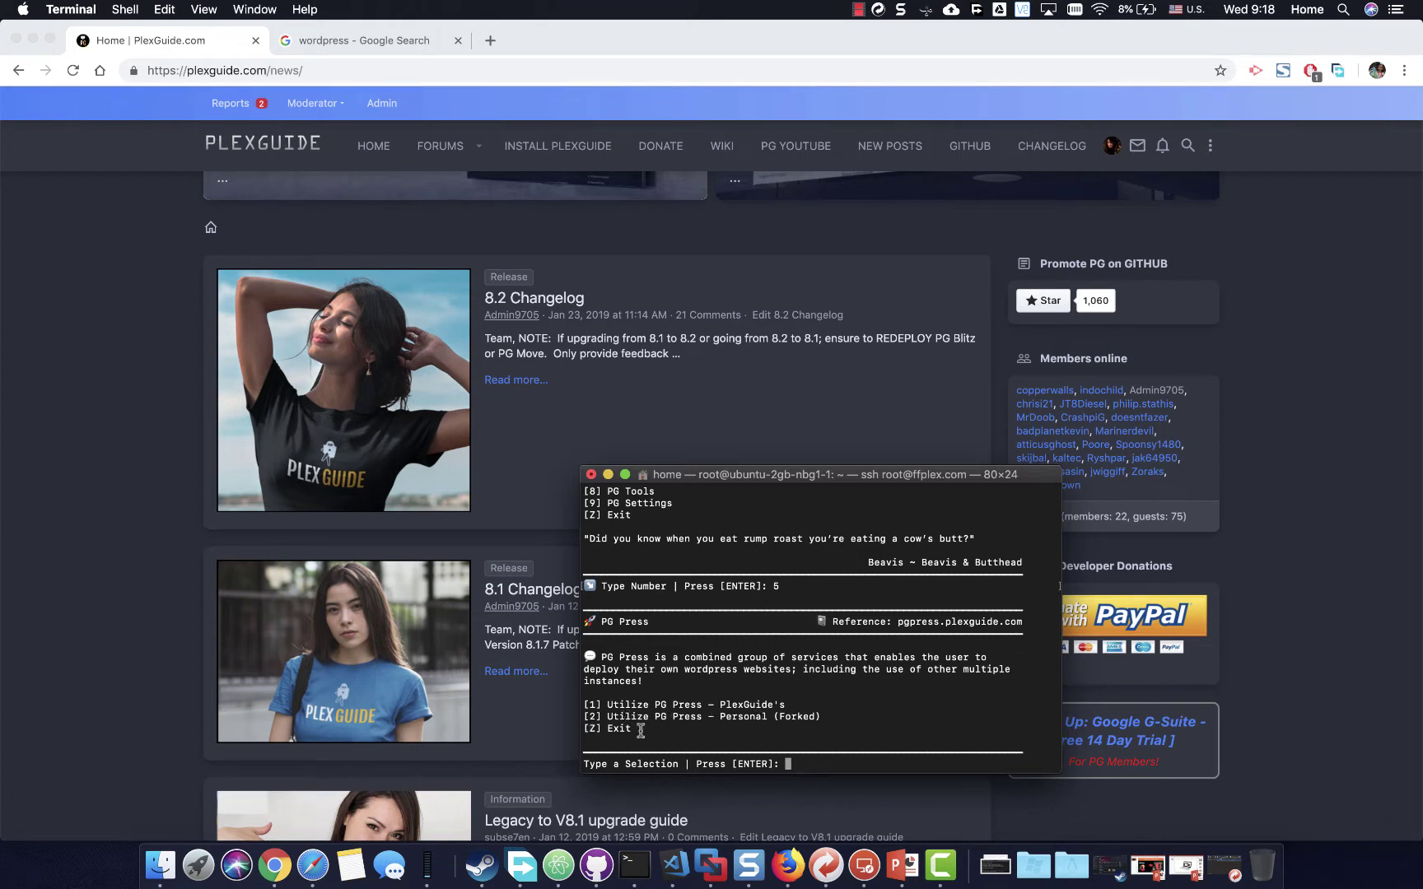
Choose option 1, PlexGuide's own PG Press version, and let it clone
text(1)
key(Return)
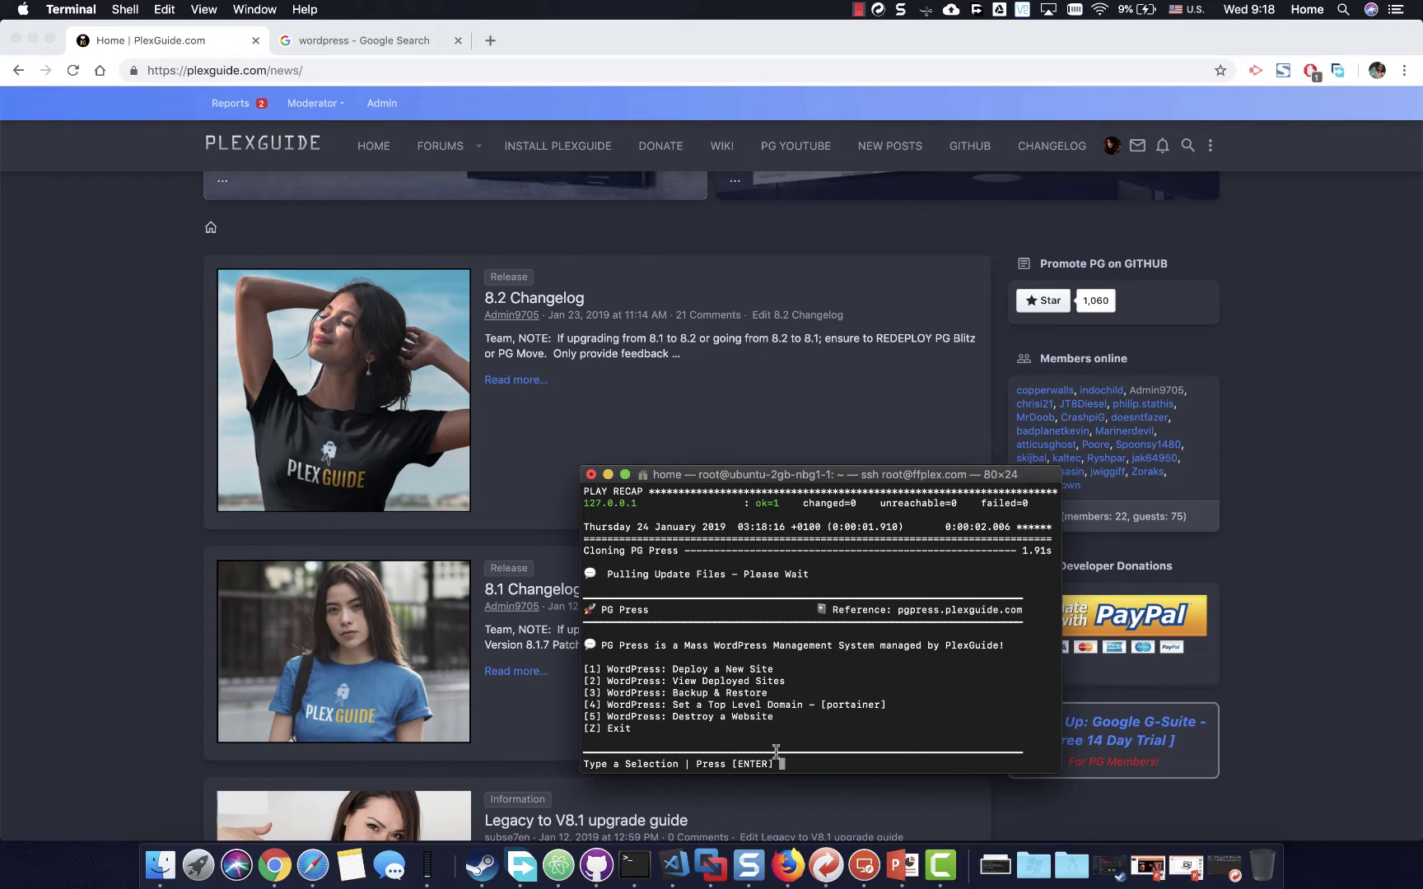
Deploy a new WordPress site with subdomain mariokart, served at mariokart.ffplex.com
text(1)
key(Return)
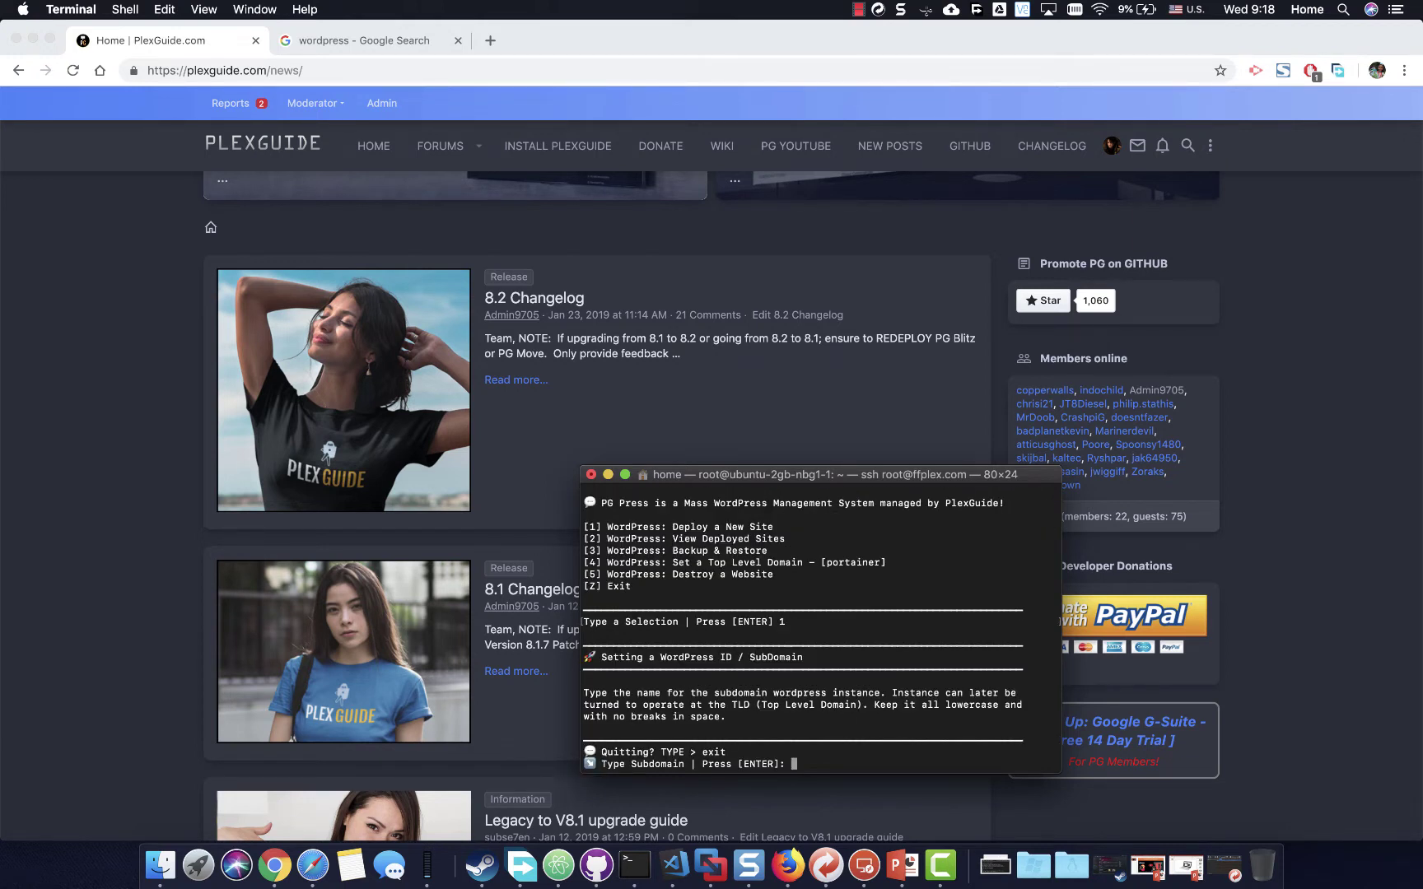
text(mariokart)
key(Return)
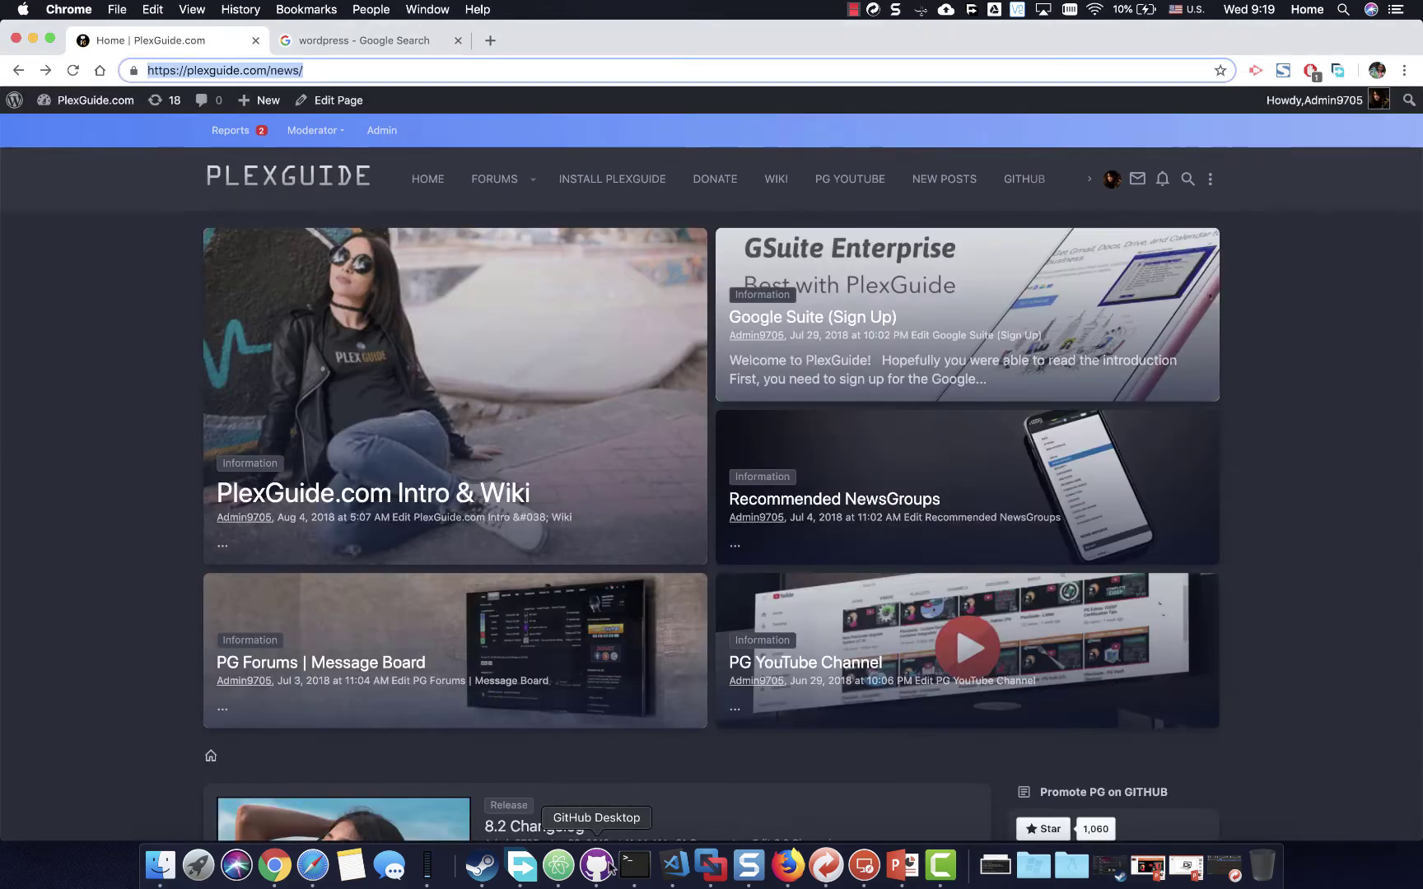
click(634, 865)
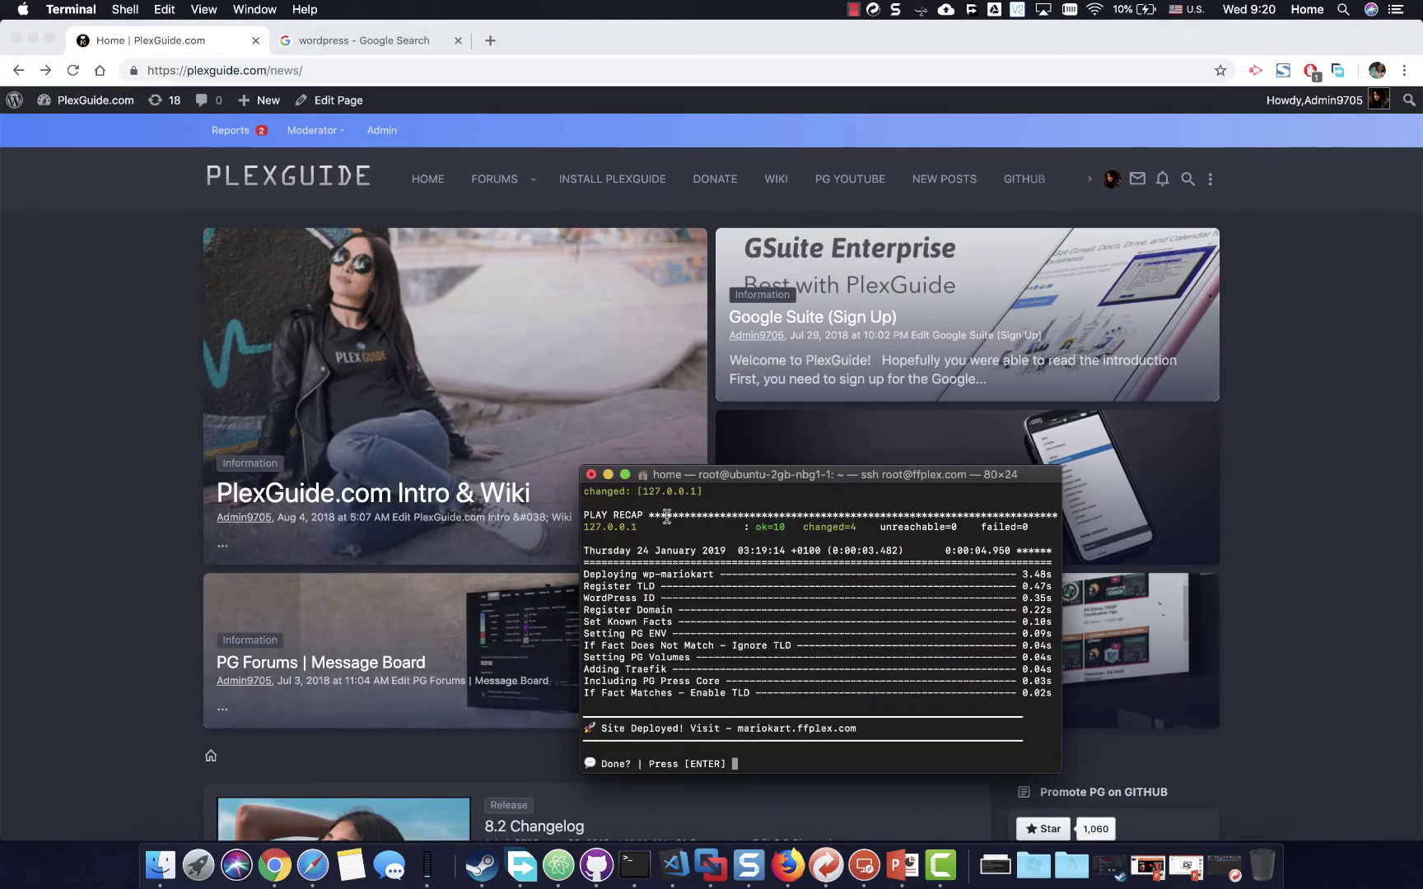
Load mariokart.ffplex.com in Chrome
click(220, 73)
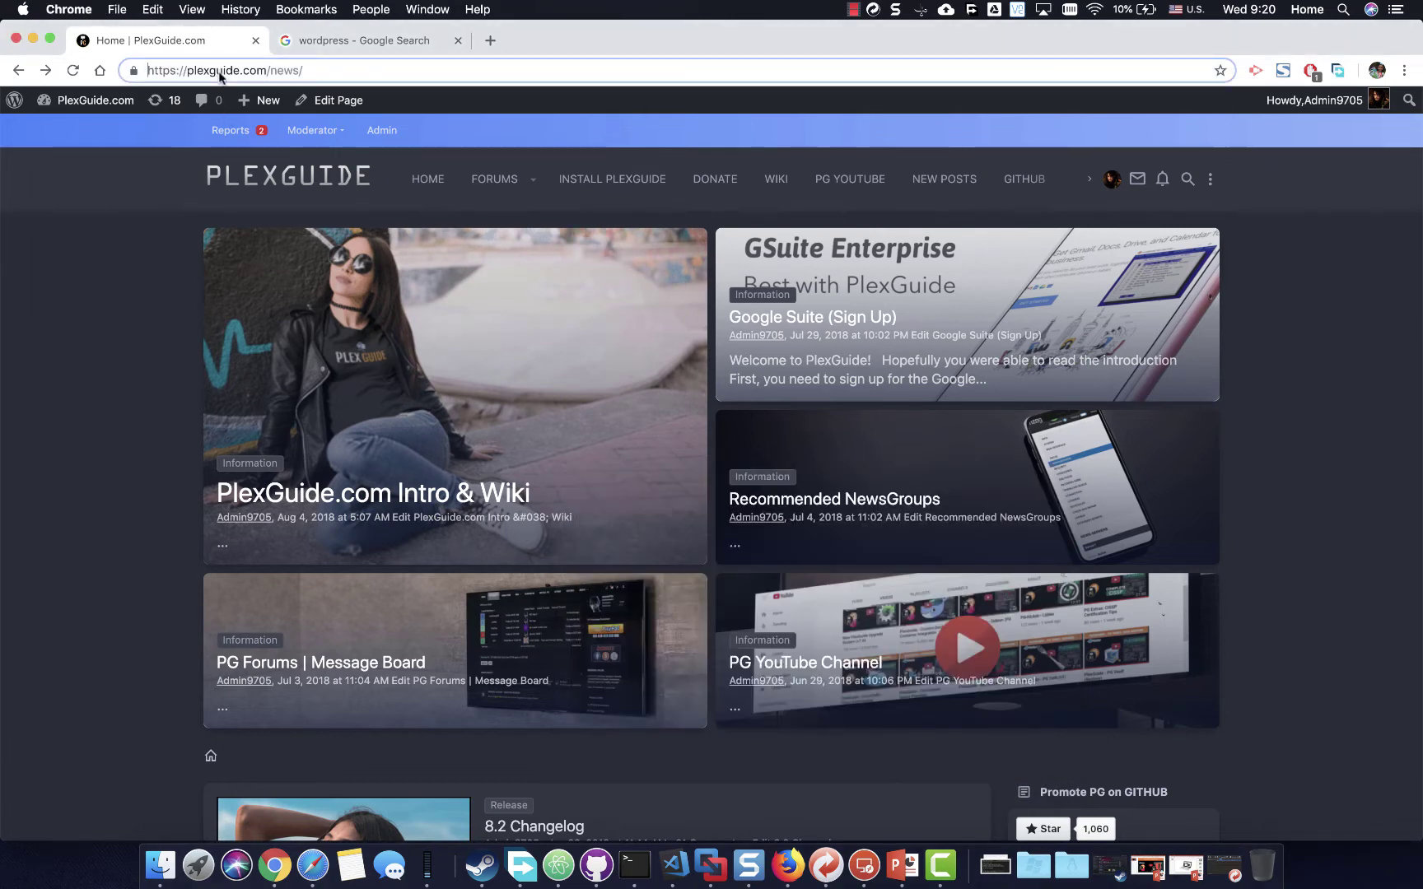
key(super+a)
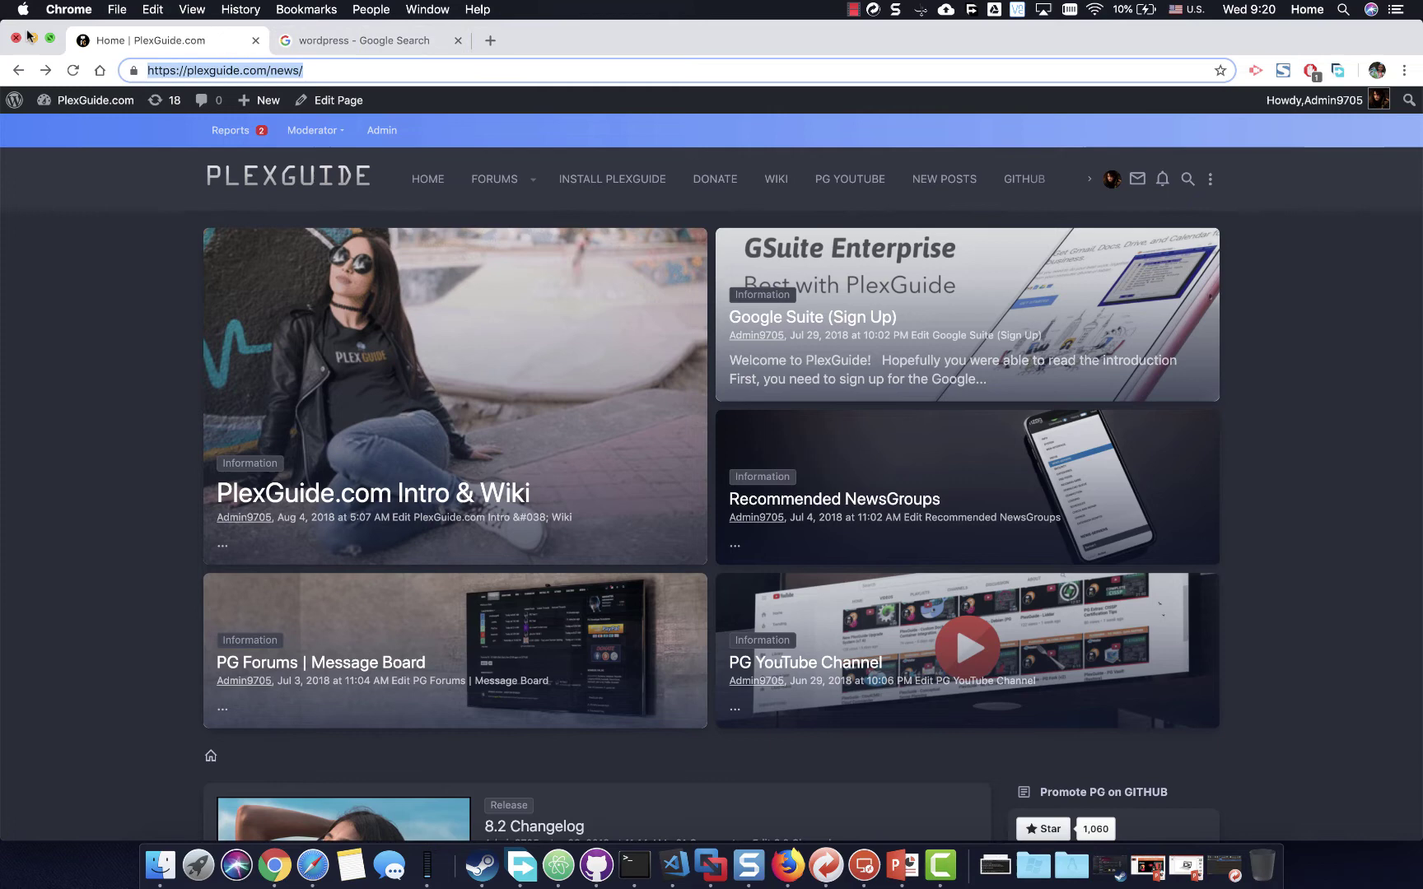
text(mariokart.)
key(Return)
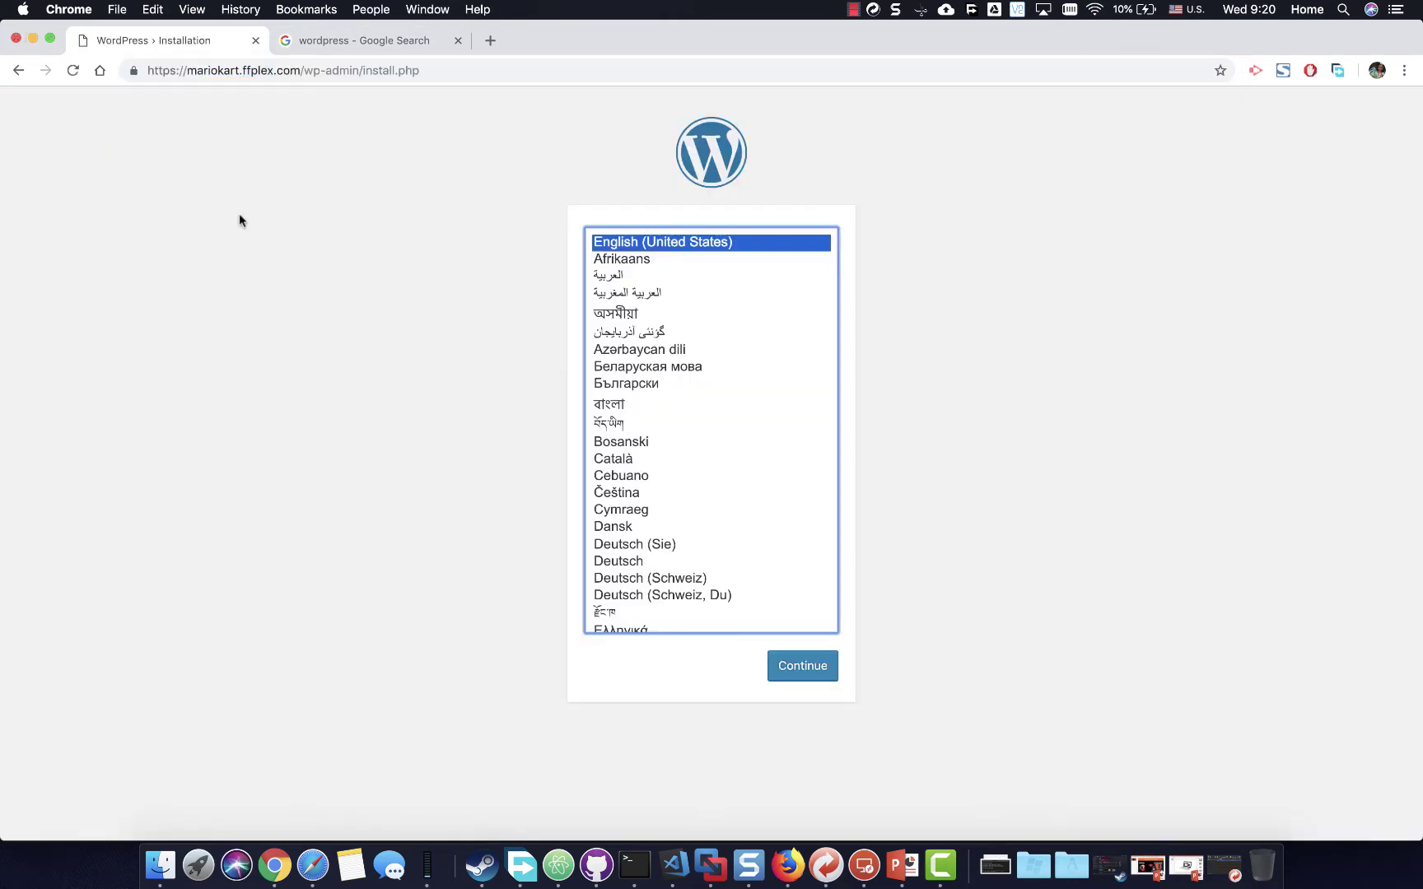
Install WordPress in English with mariokart as site title and username, saving the login
click(803, 670)
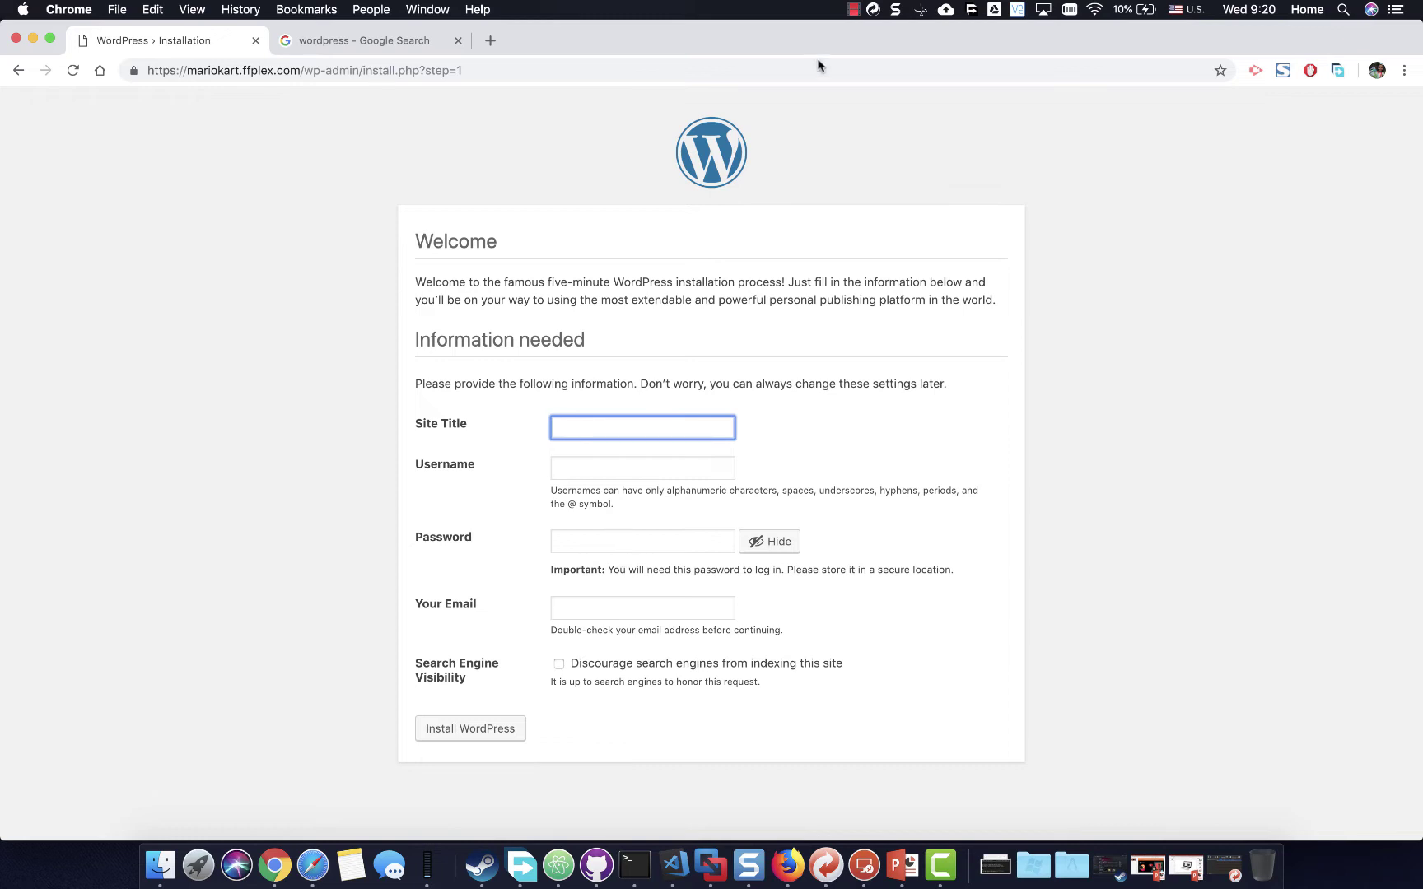
click(853, 11)
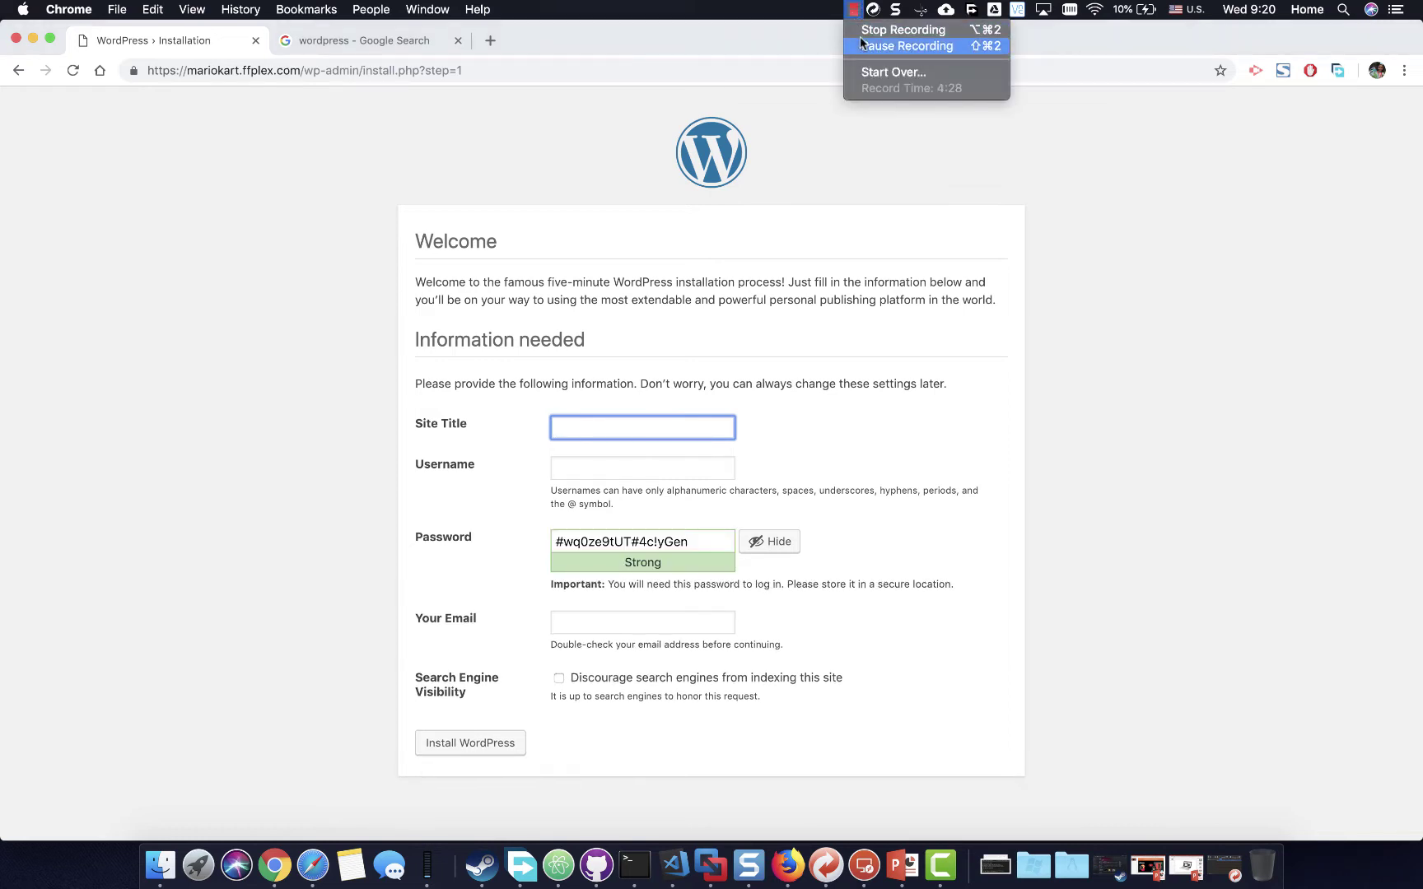
click(859, 37)
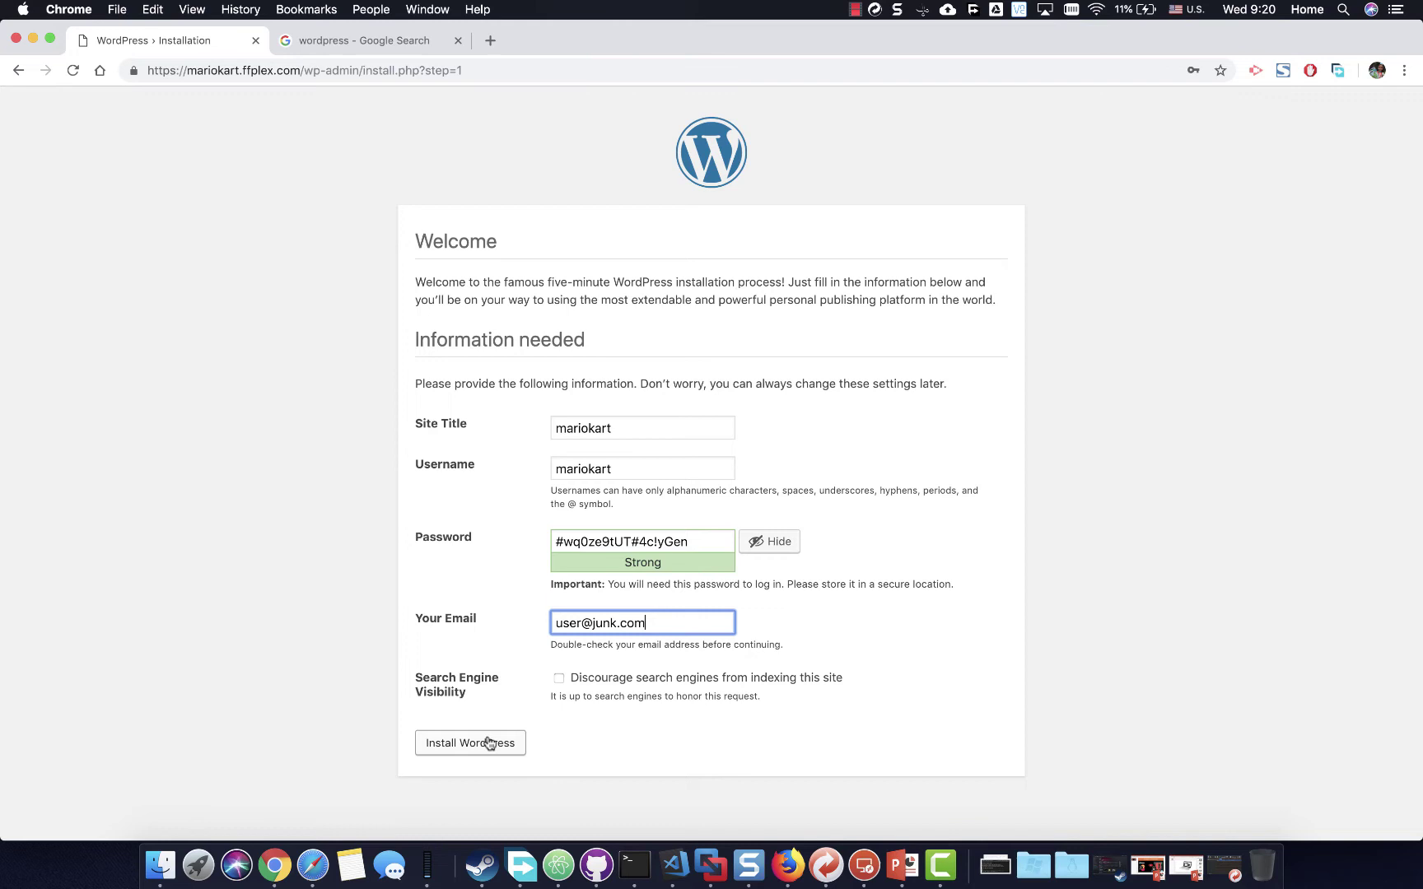
click(486, 743)
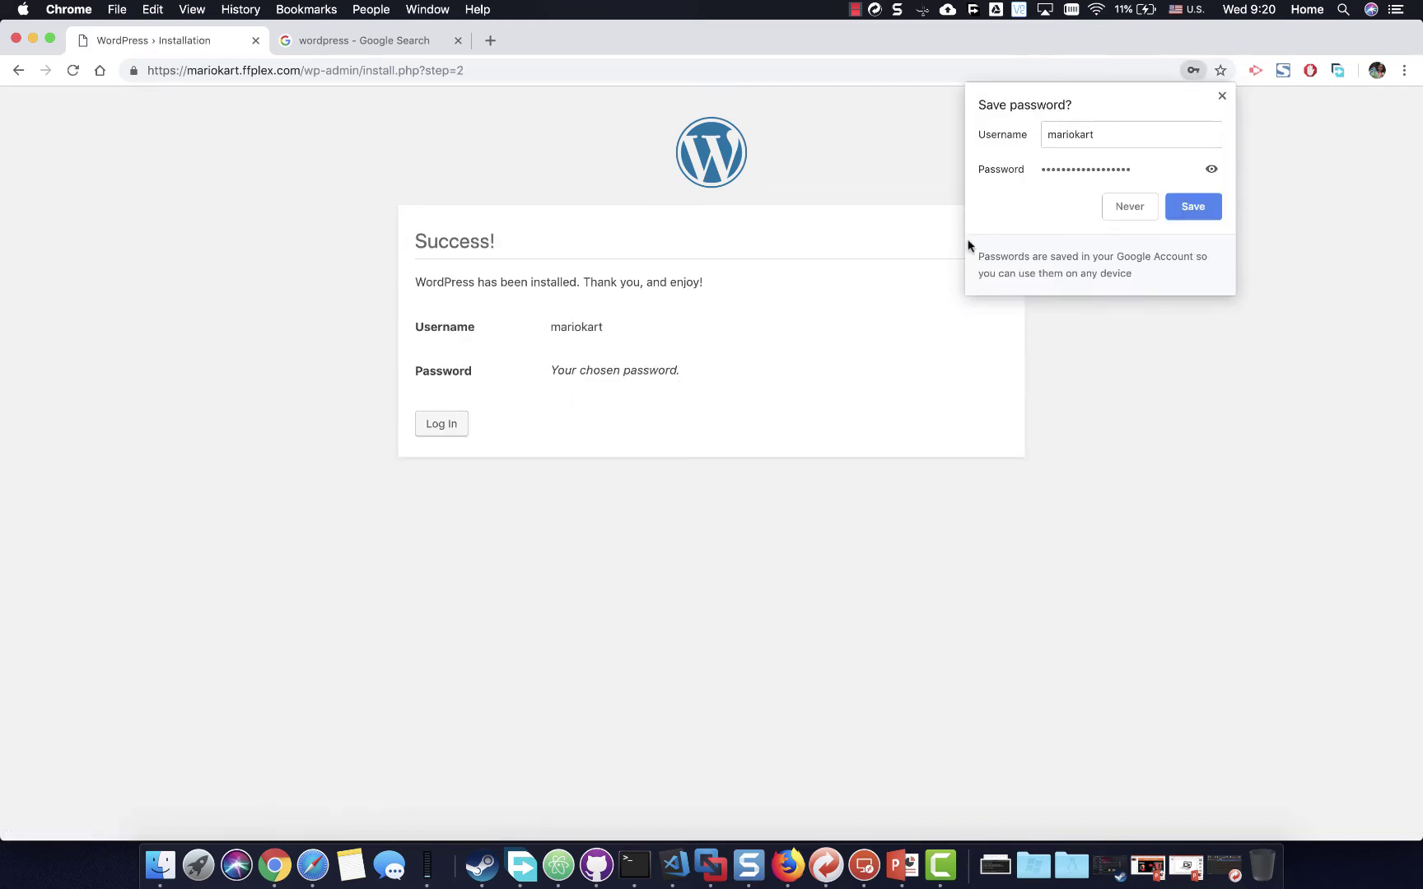
click(1186, 209)
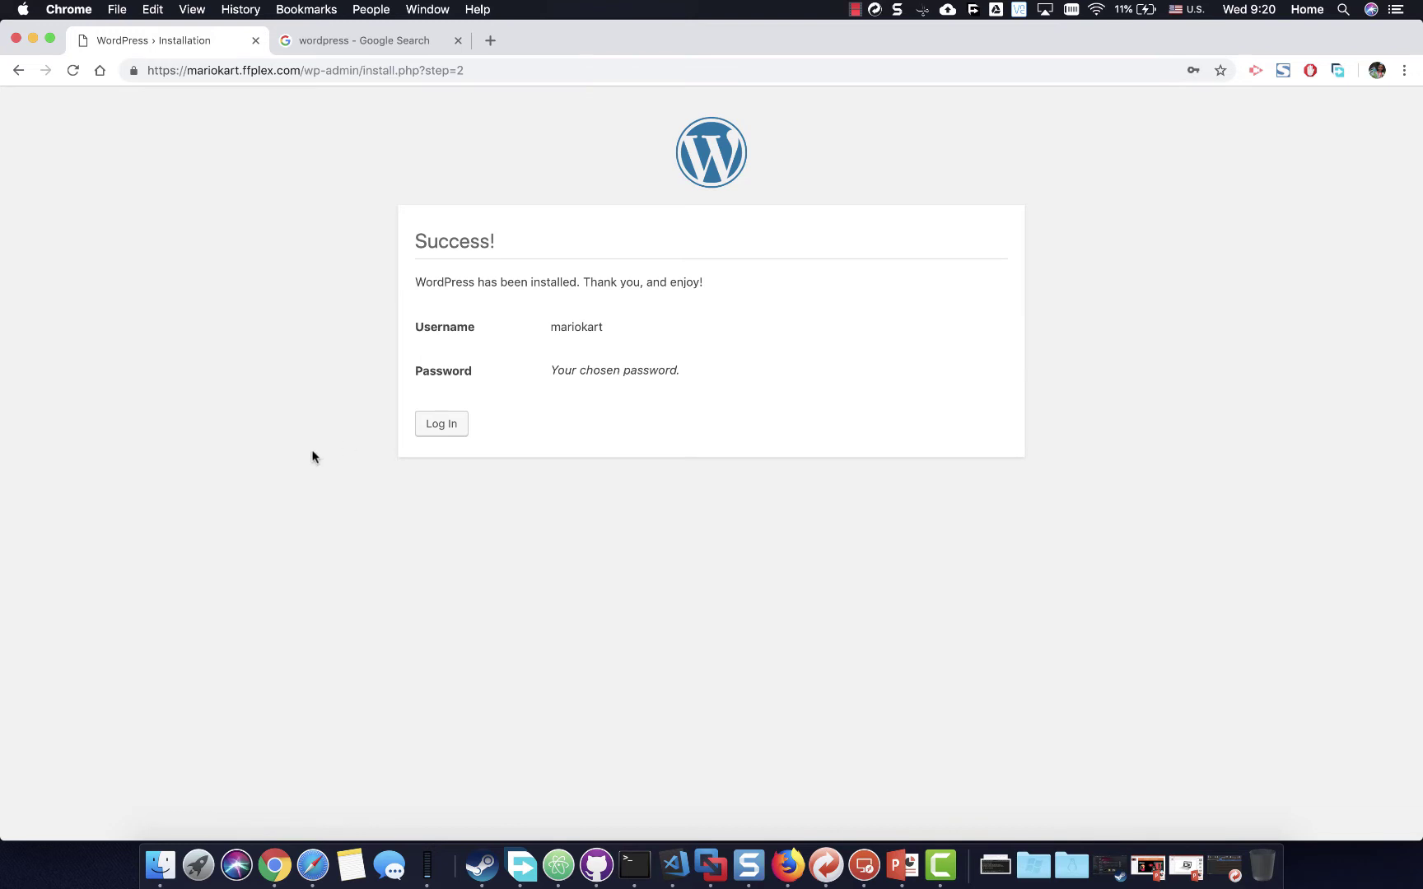
Log in as mariokart and scroll through the WordPress 5.0.3 Dashboard
click(440, 437)
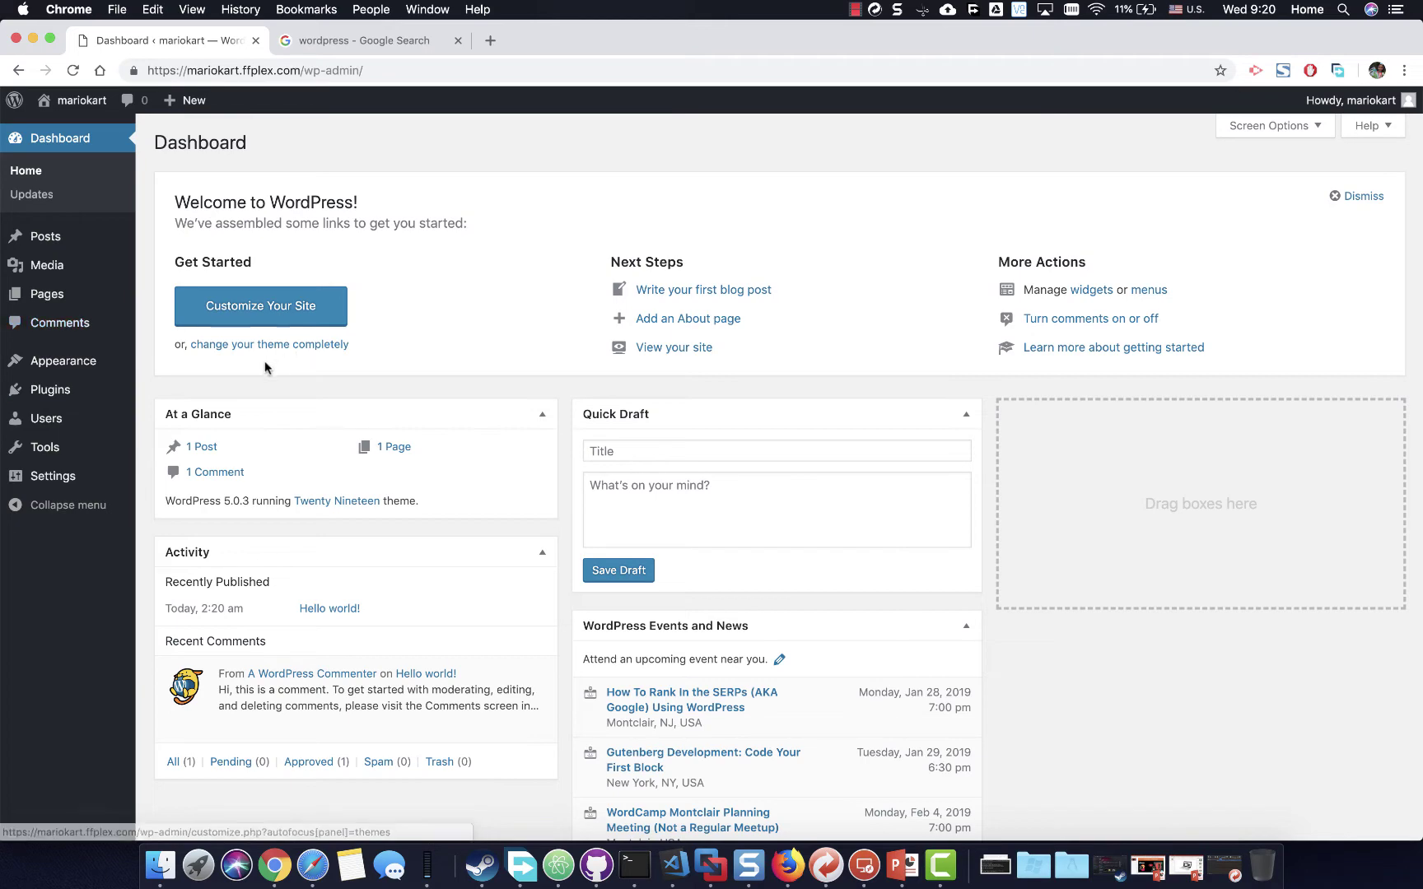
scroll(267, 365, down, 2)
scroll(476, 427, down, 4)
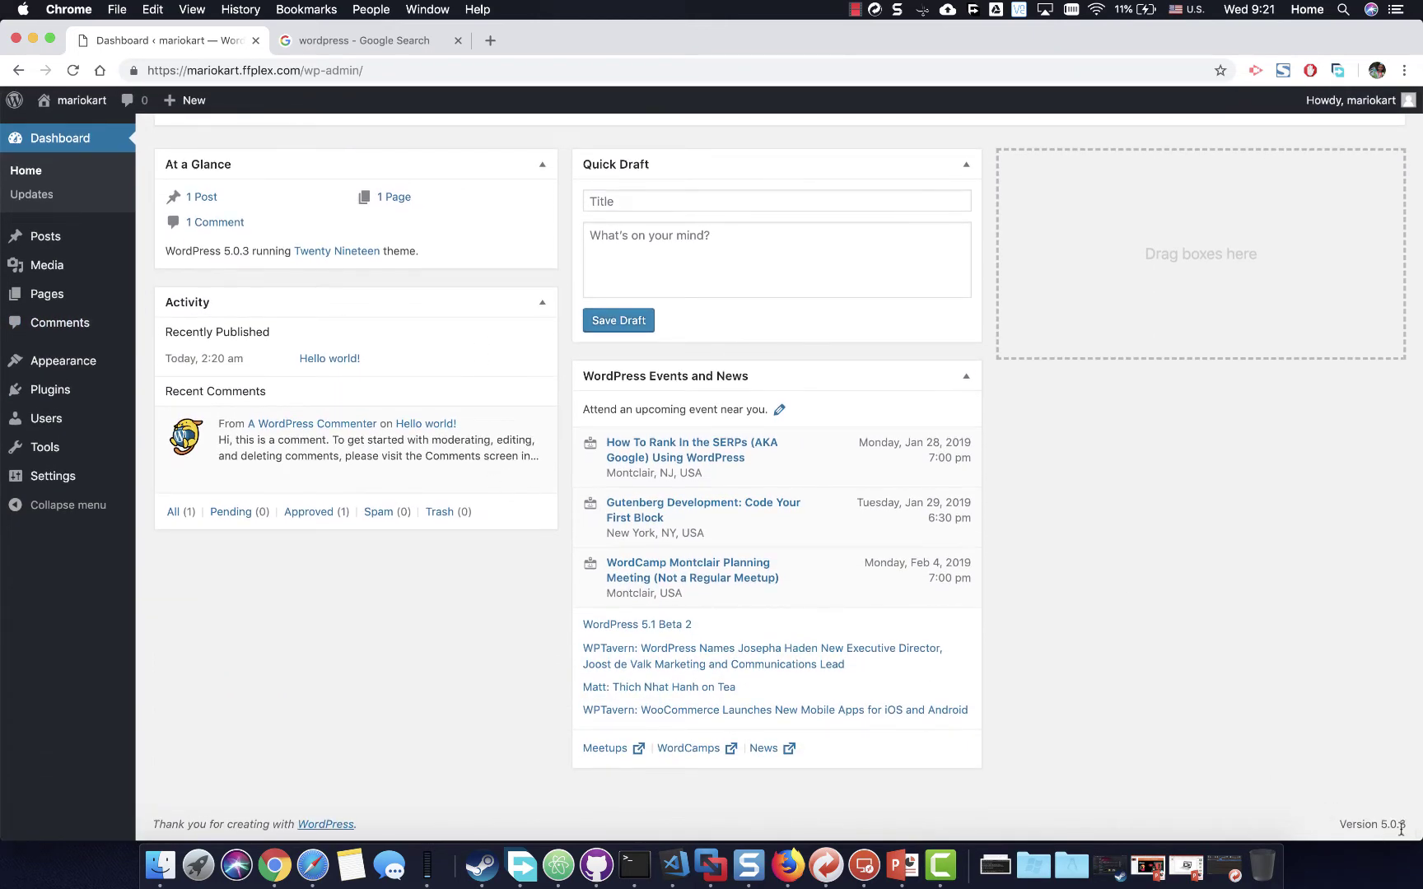
scroll(511, 512, up, 1)
scroll(512, 513, up, 2)
scroll(1019, 455, down, 3)
scroll(568, 663, up, 5)
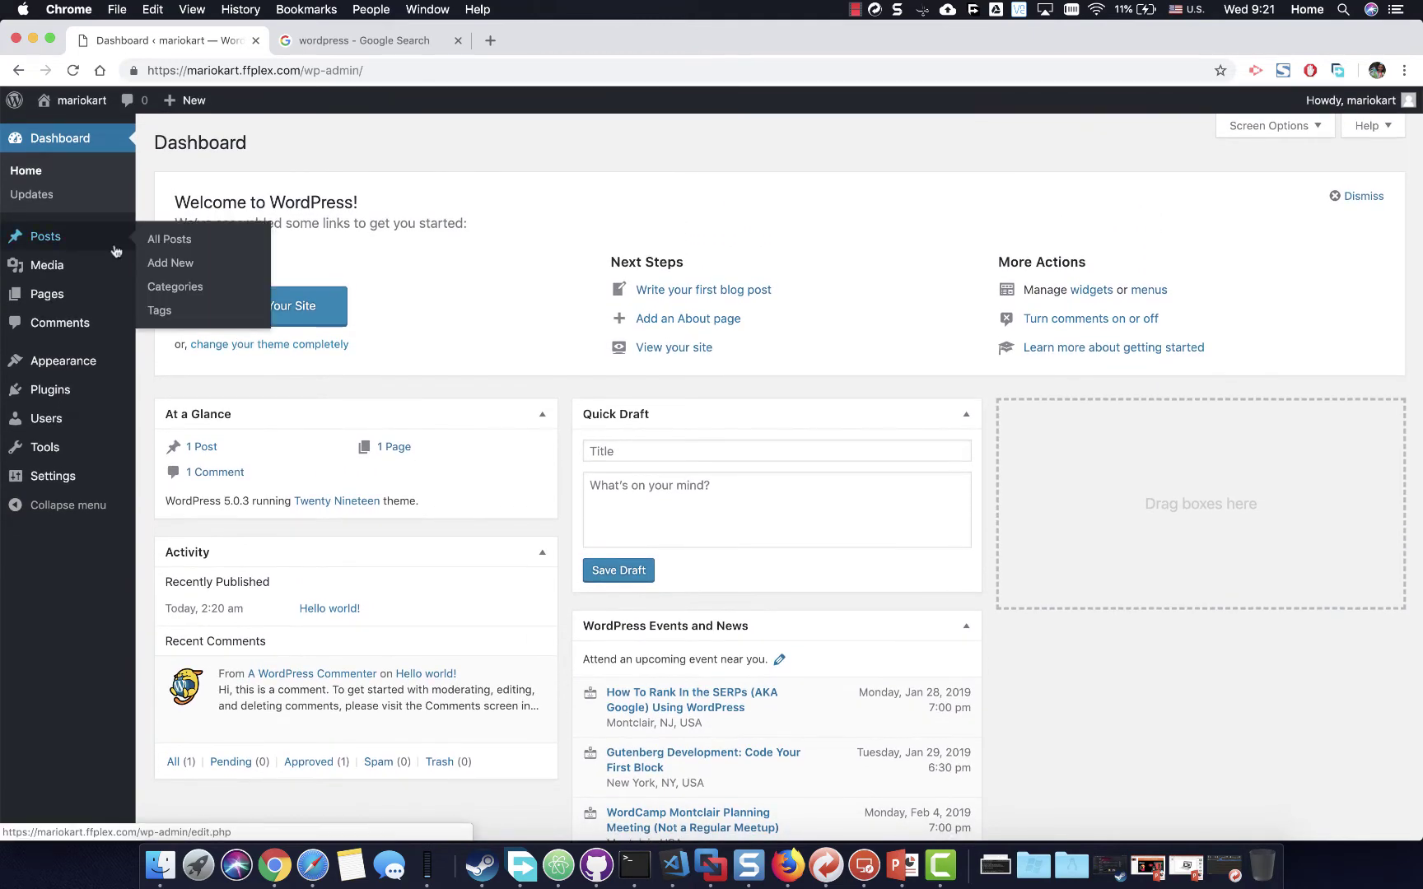
In the terminal, choose PG Press option 4, Set Top Level Domain, listing mariokart and cookies
click(256, 76)
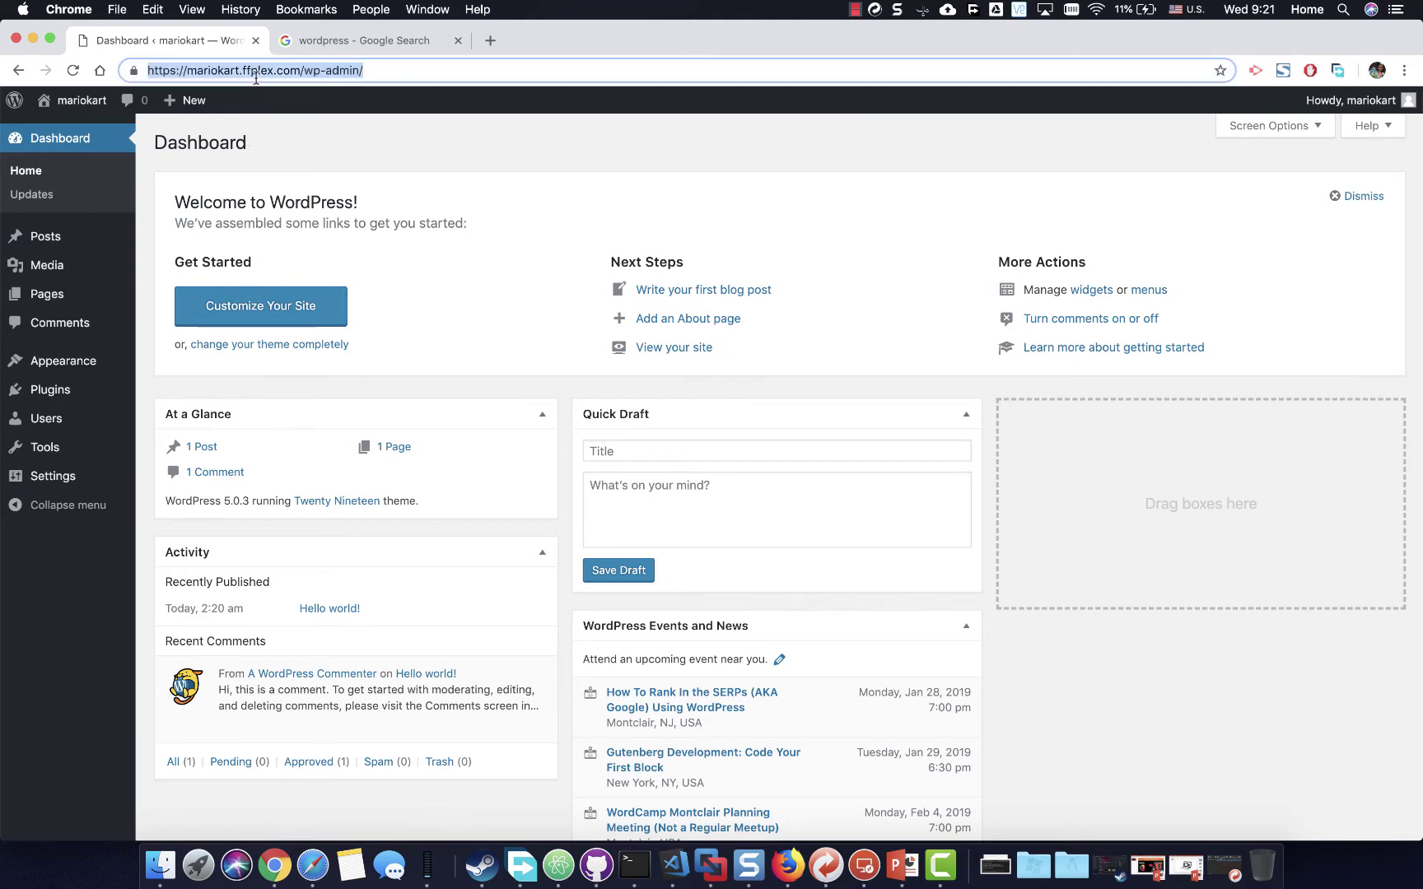
click(634, 865)
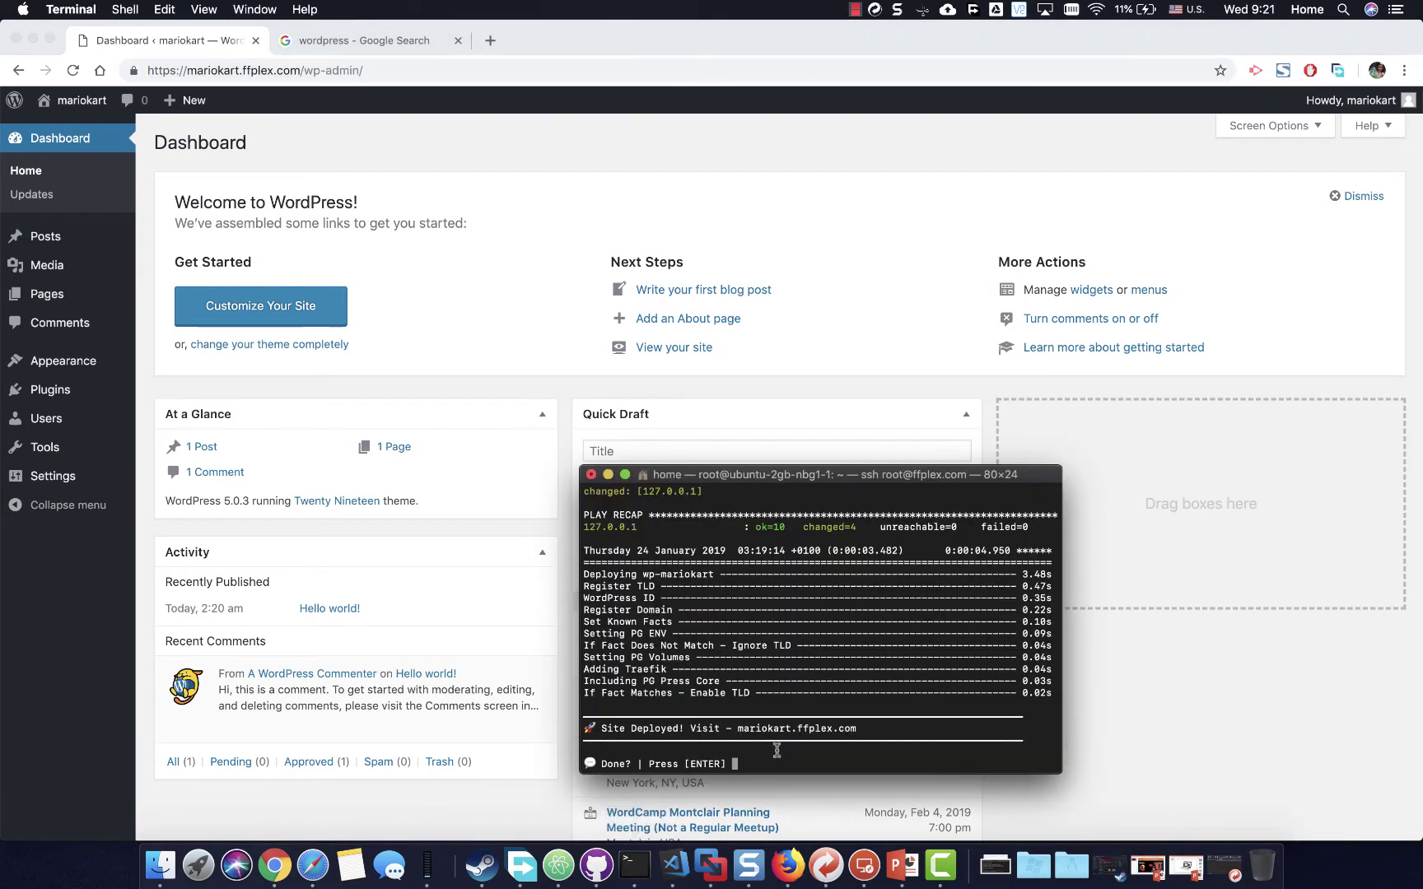
key(Return)
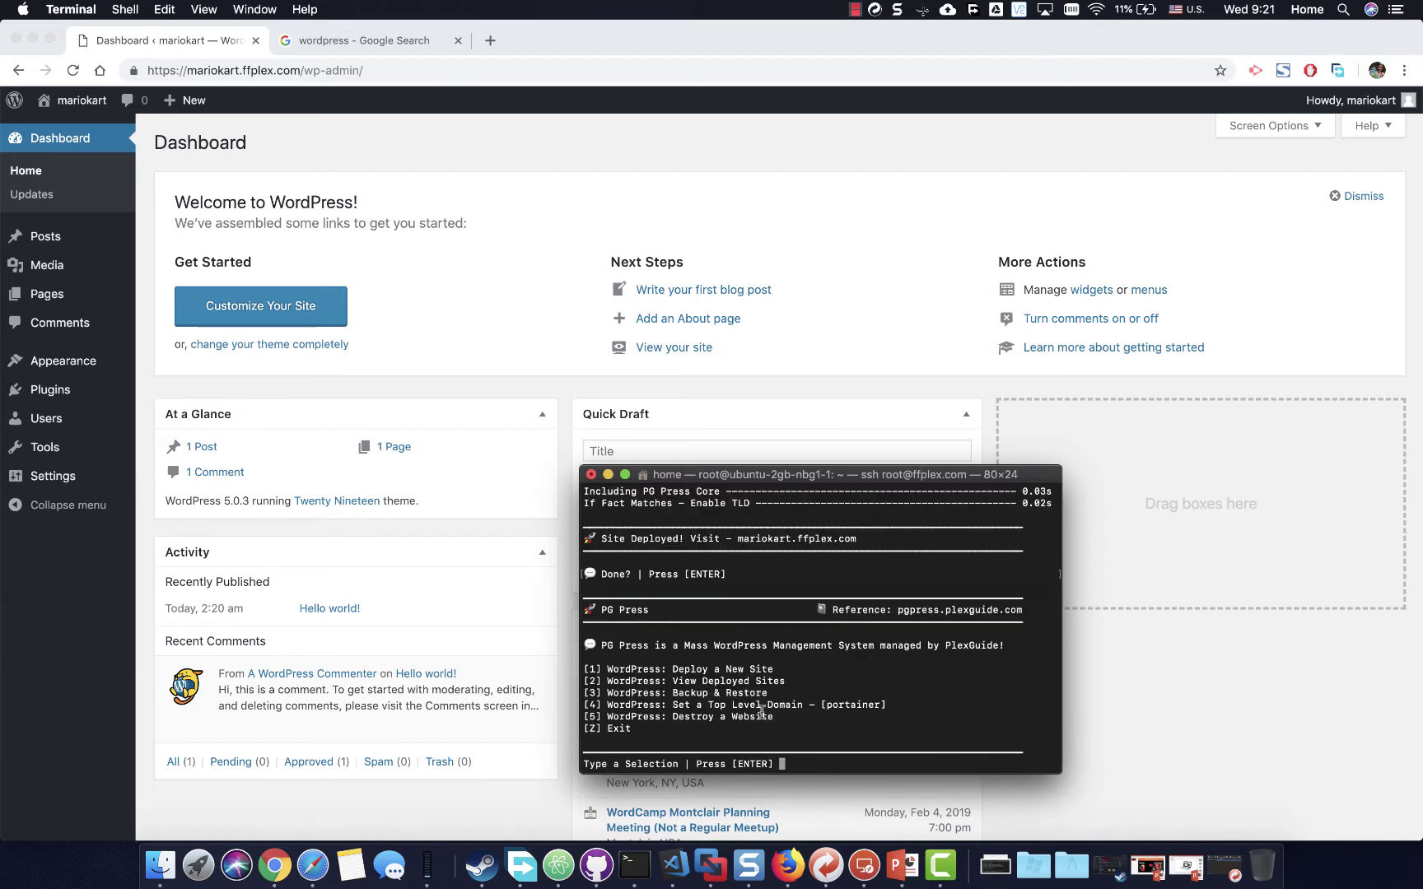
text(4)
key(Return)
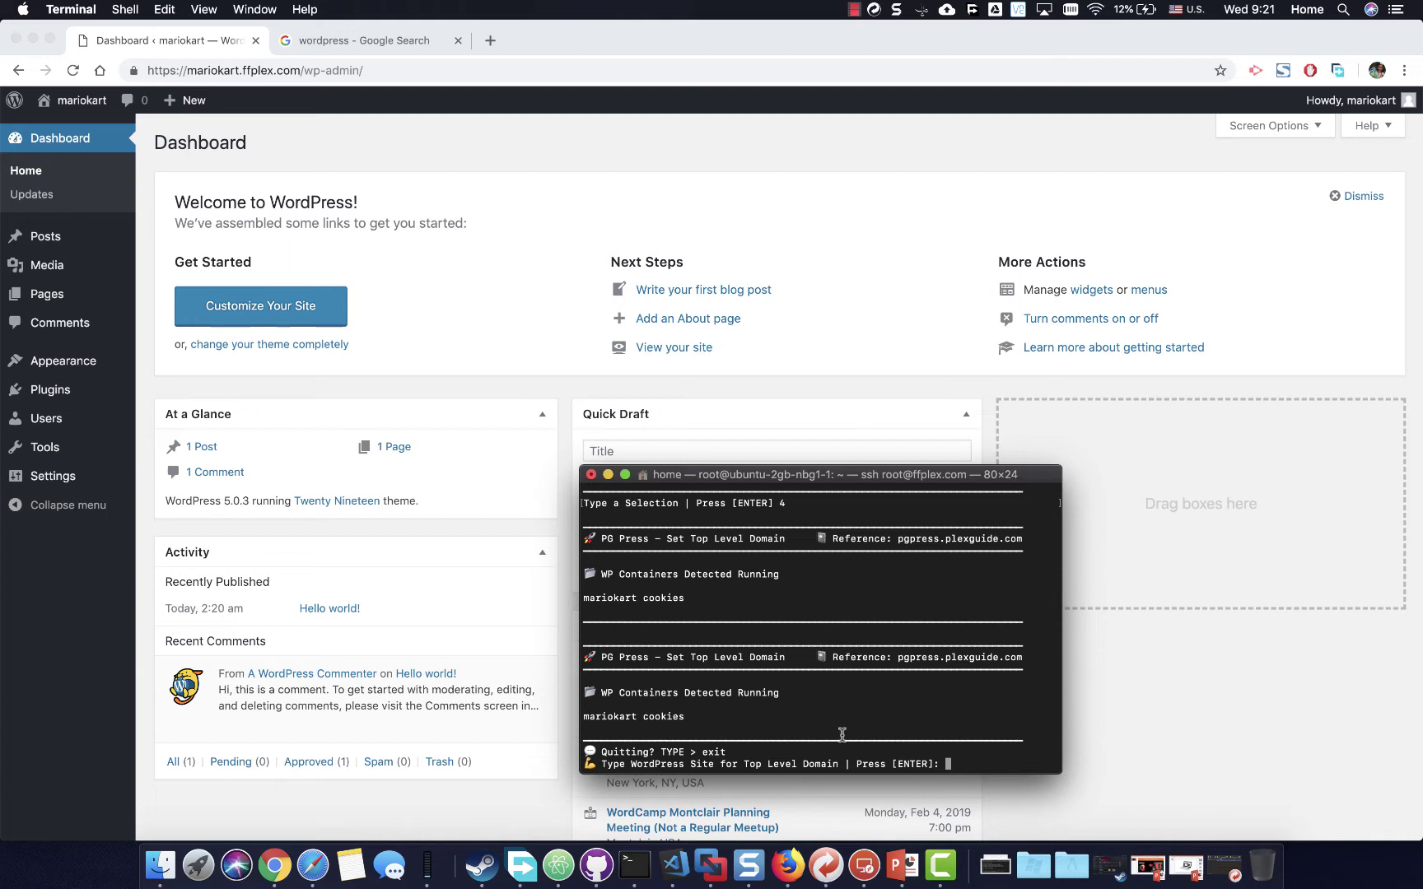
Enter mariokart as the top-level domain site and return to the PG Press menu
text(mar)
key(BackSpace)
key(BackSpace)
text(ariokart)
key(Return)
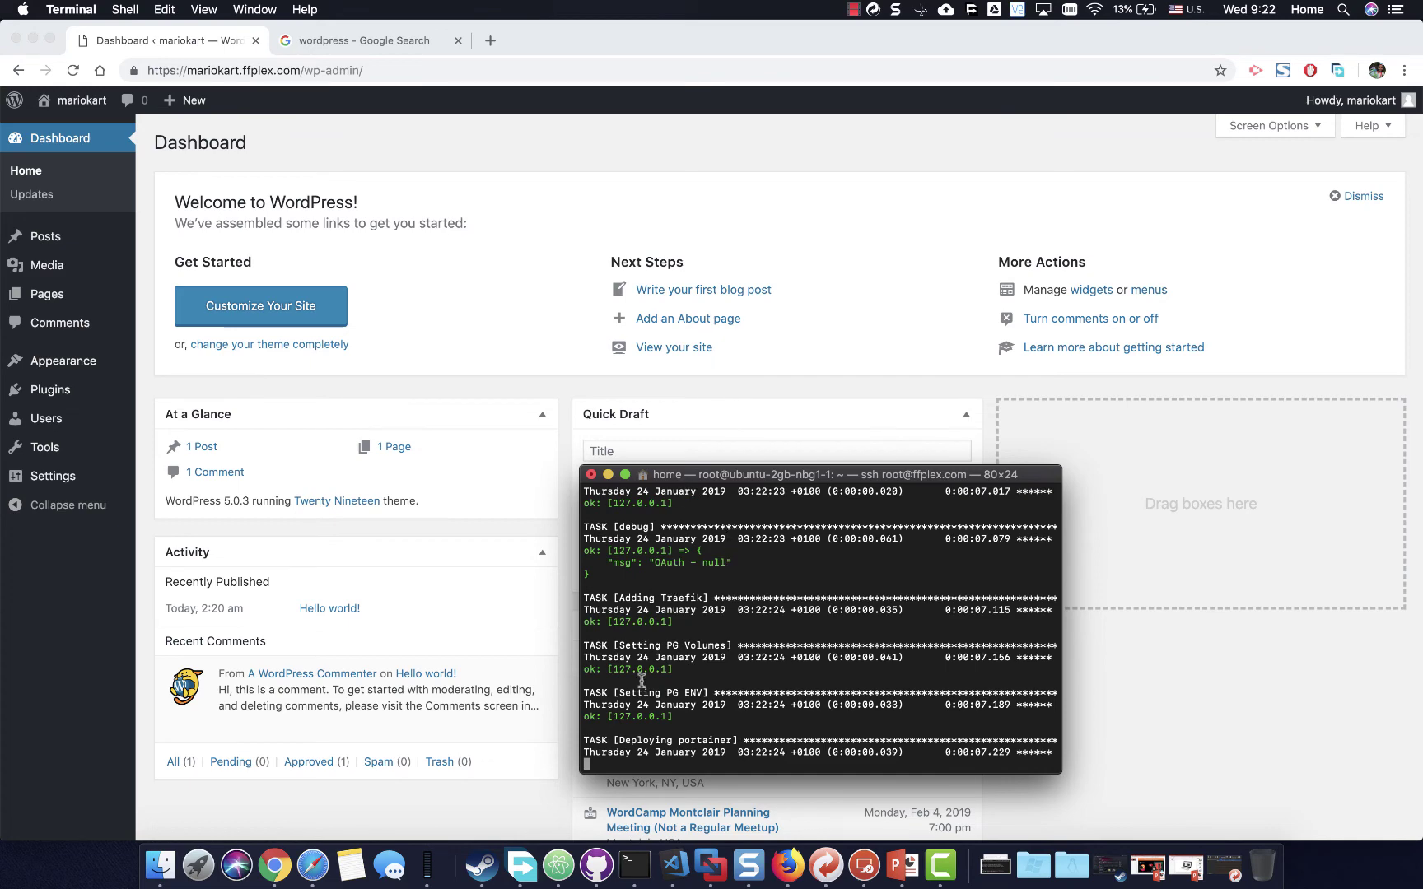
scroll(650, 642, up, 5)
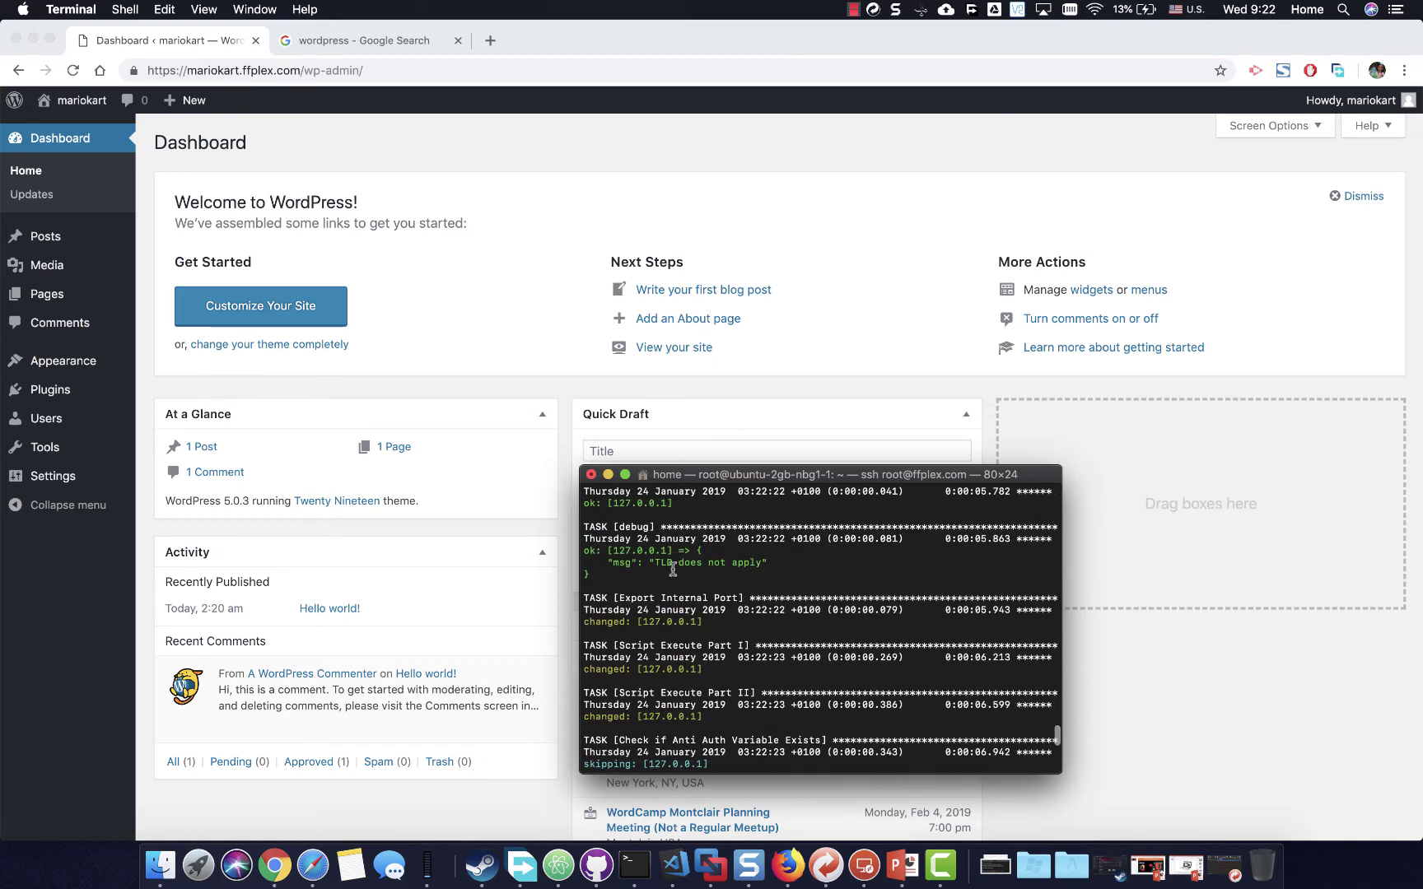
scroll(683, 608, down, 10)
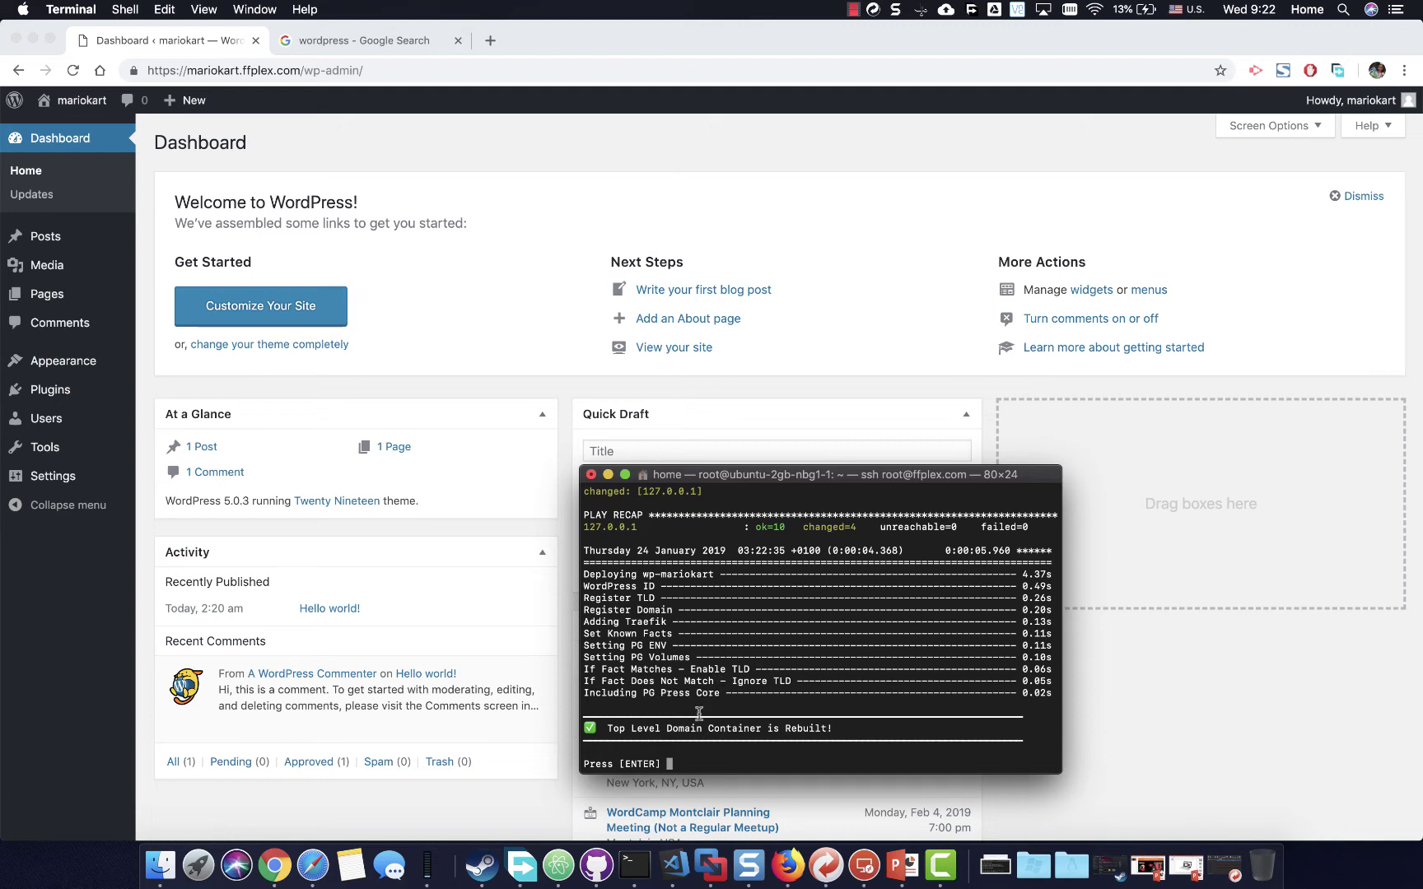
key(Return)
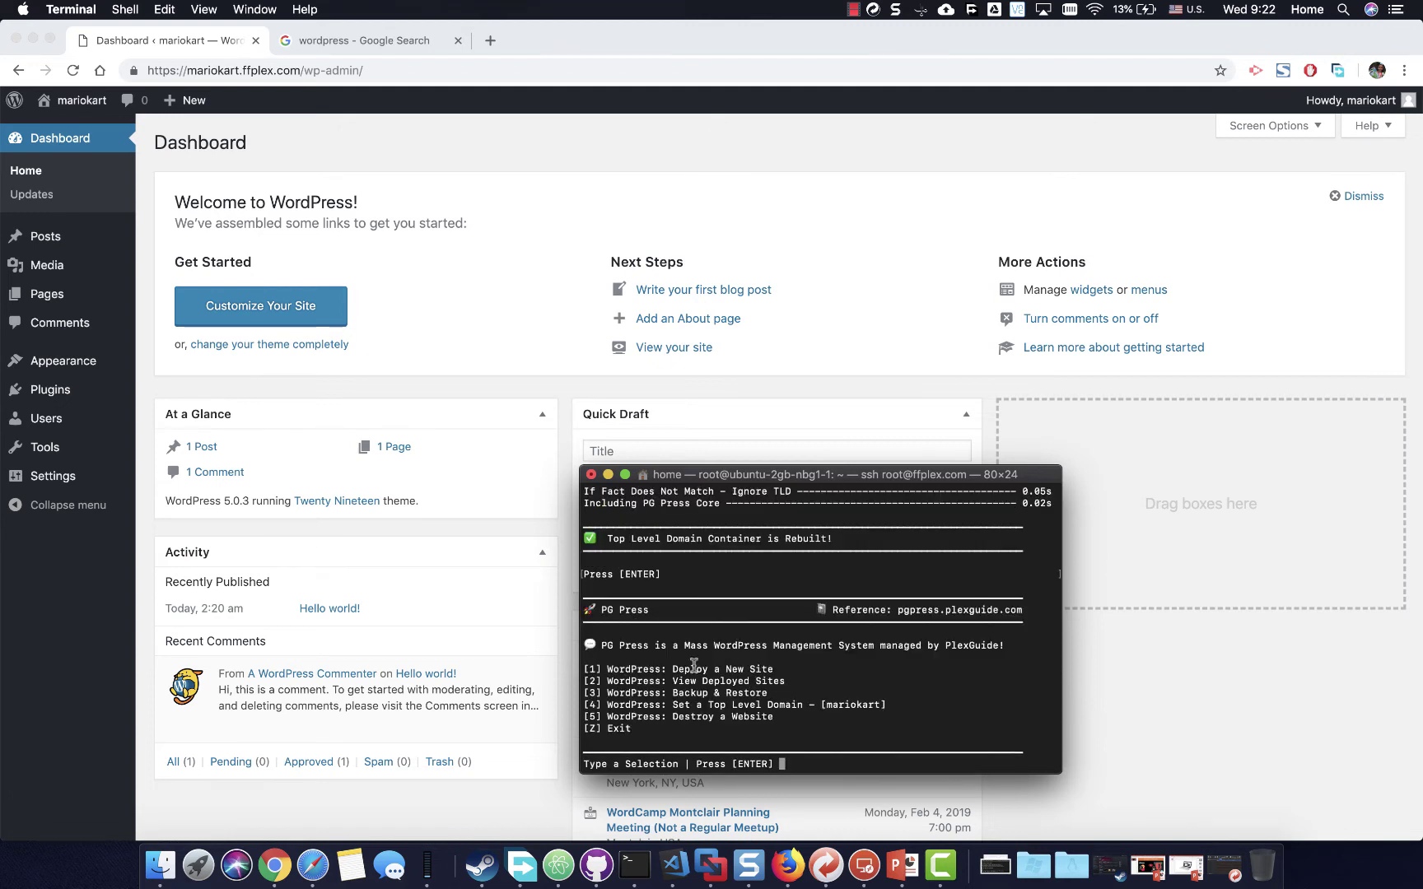
click(853, 9)
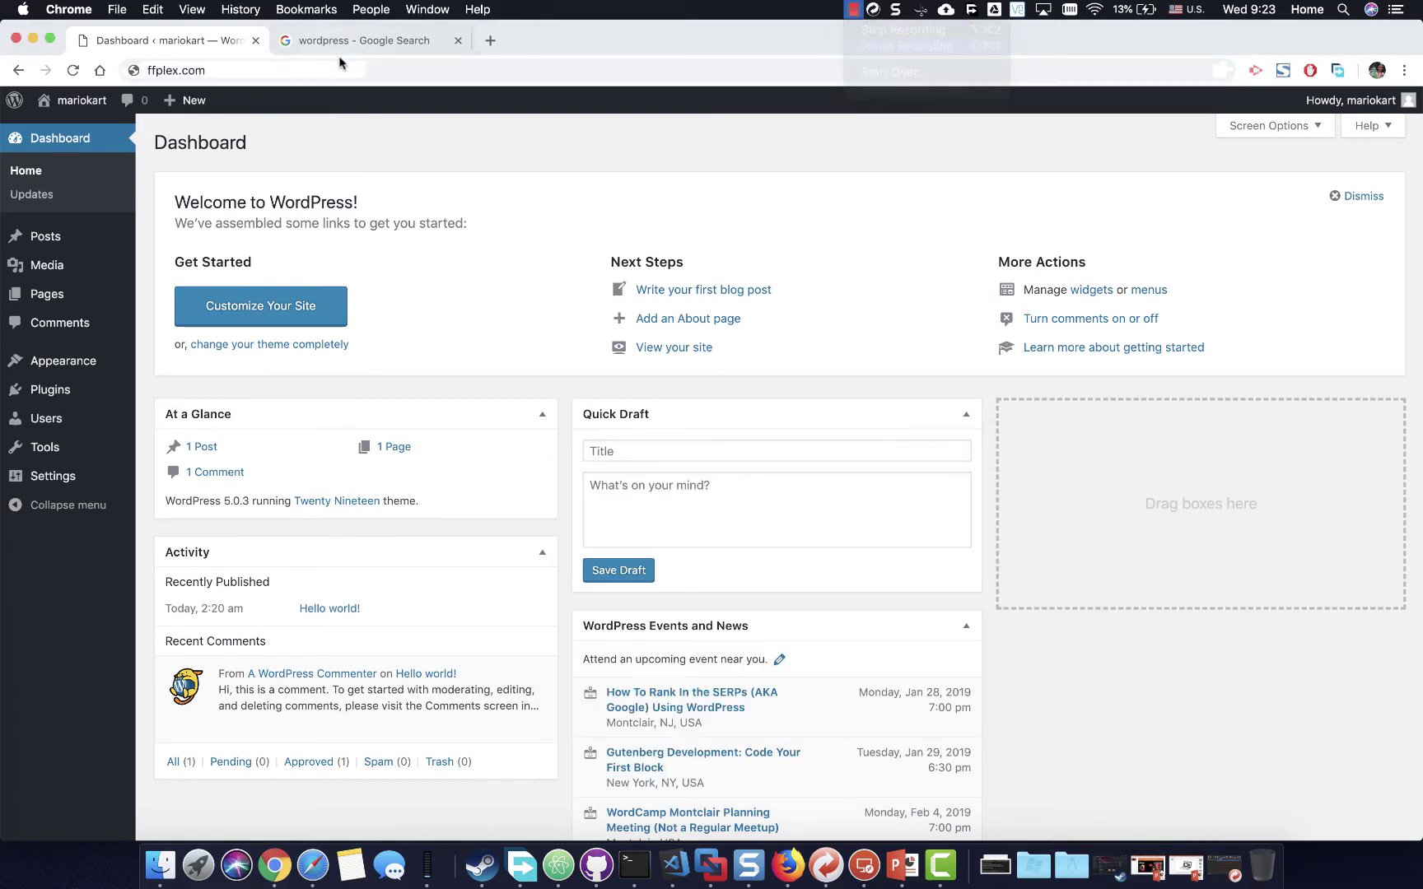
Load ffplex.com and scroll the mariokart site showing its Hello world! post
key(Return)
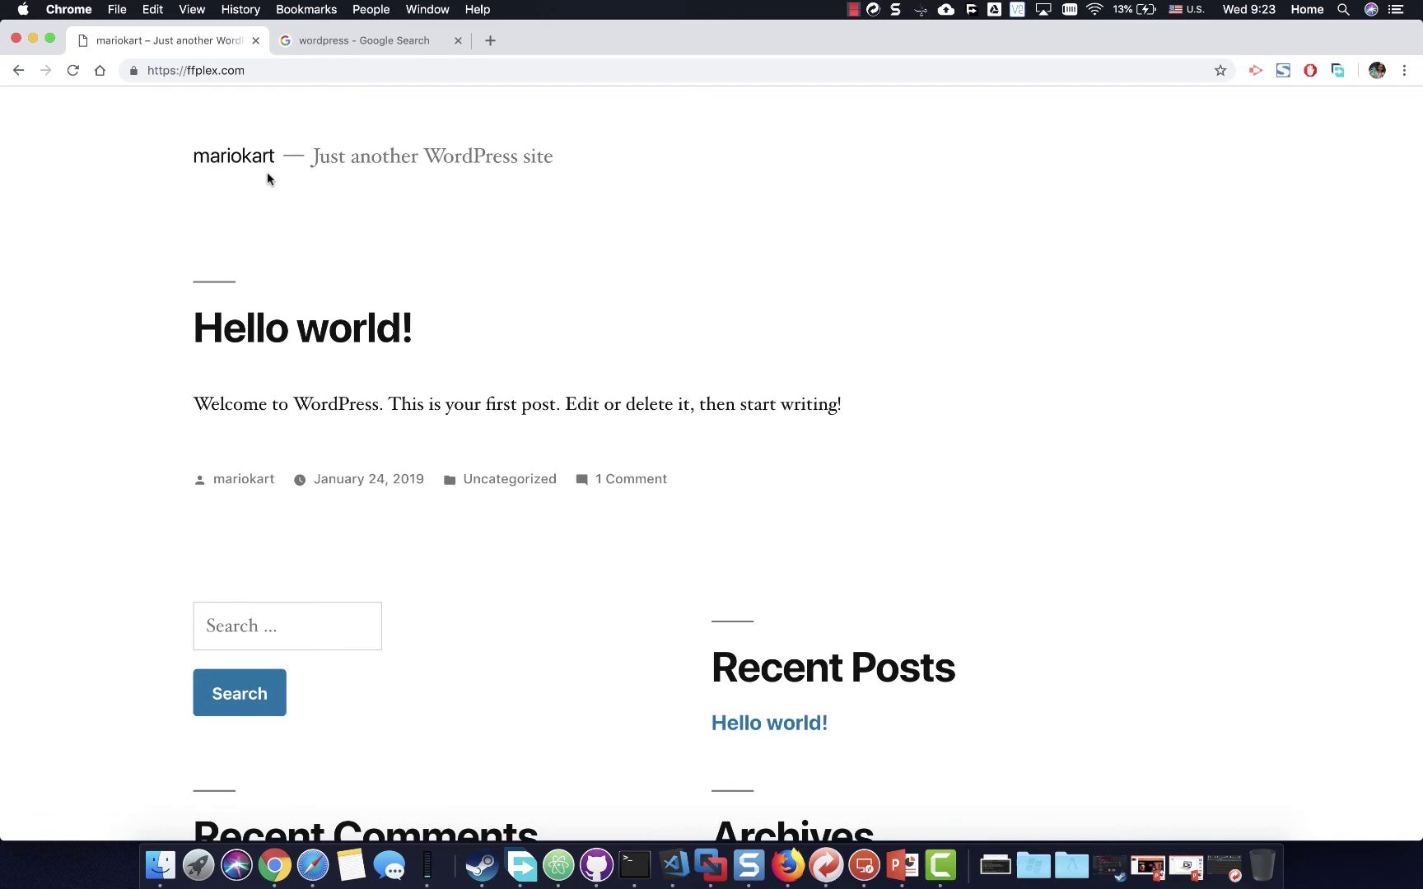
click(634, 865)
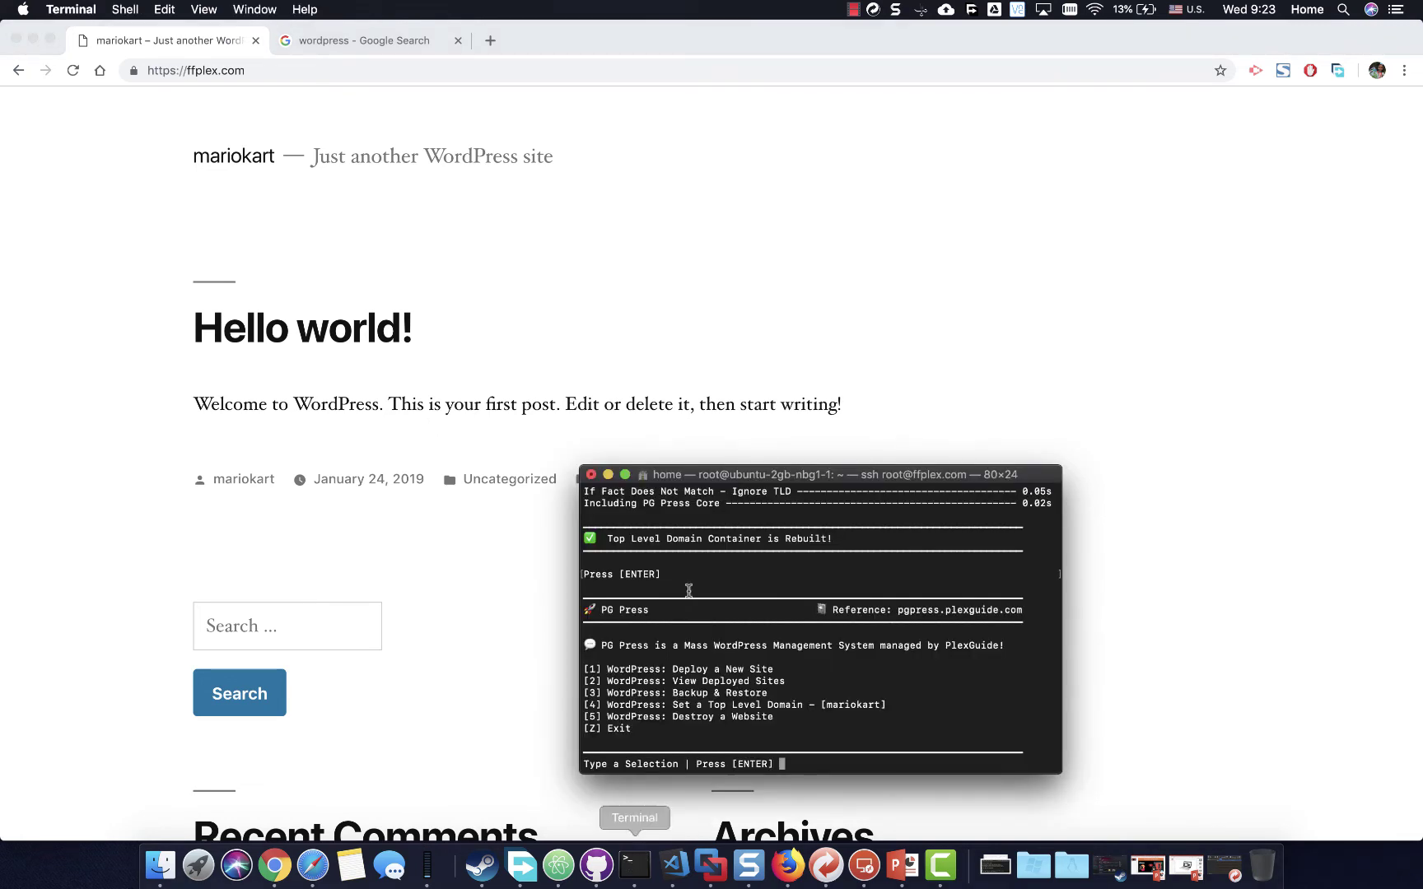
click(419, 500)
scroll(535, 355, down, 5)
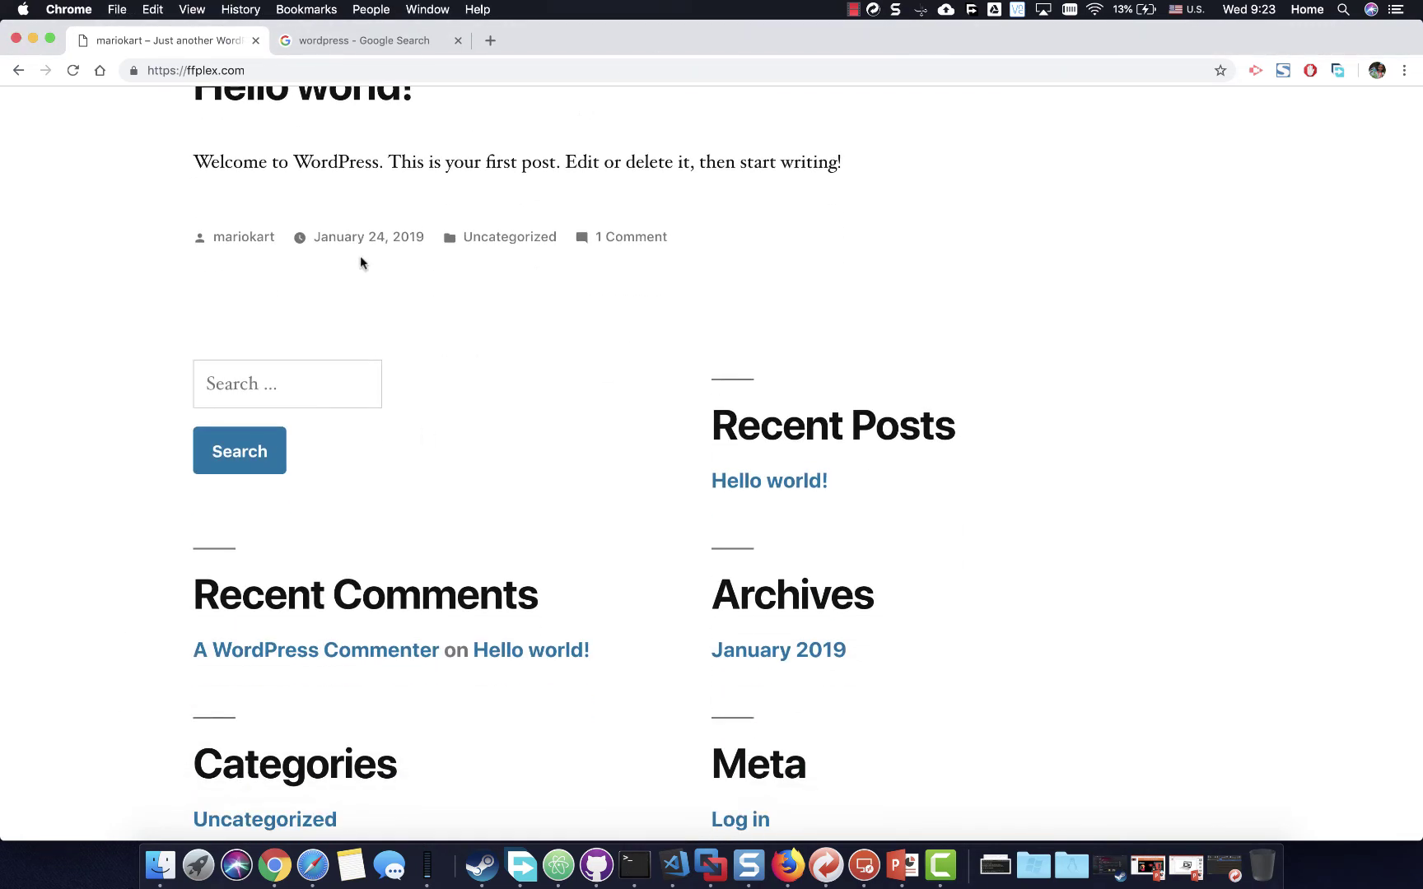
scroll(360, 255, up, 5)
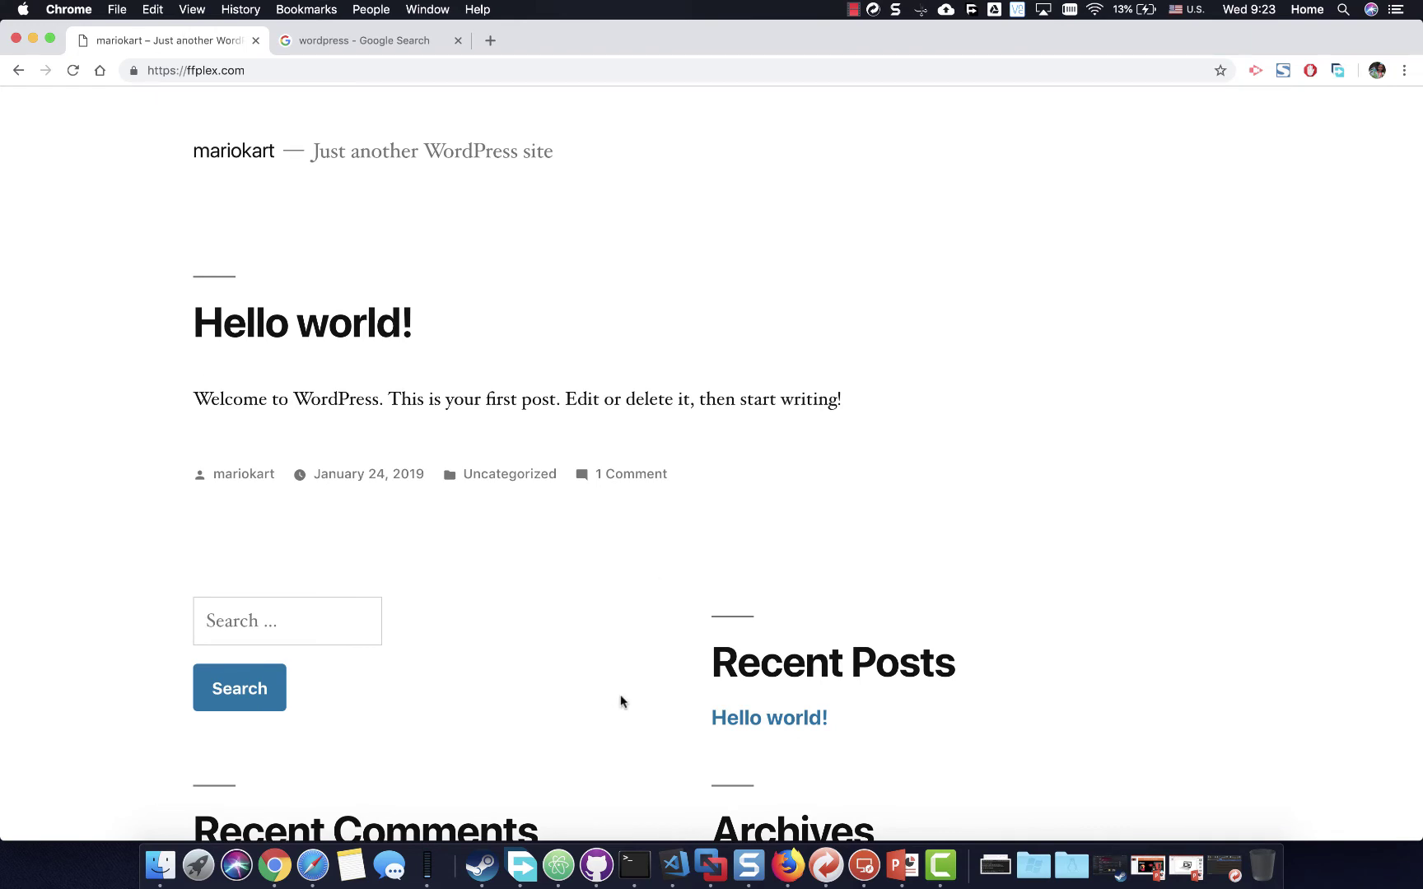
scroll(494, 314, down, 8)
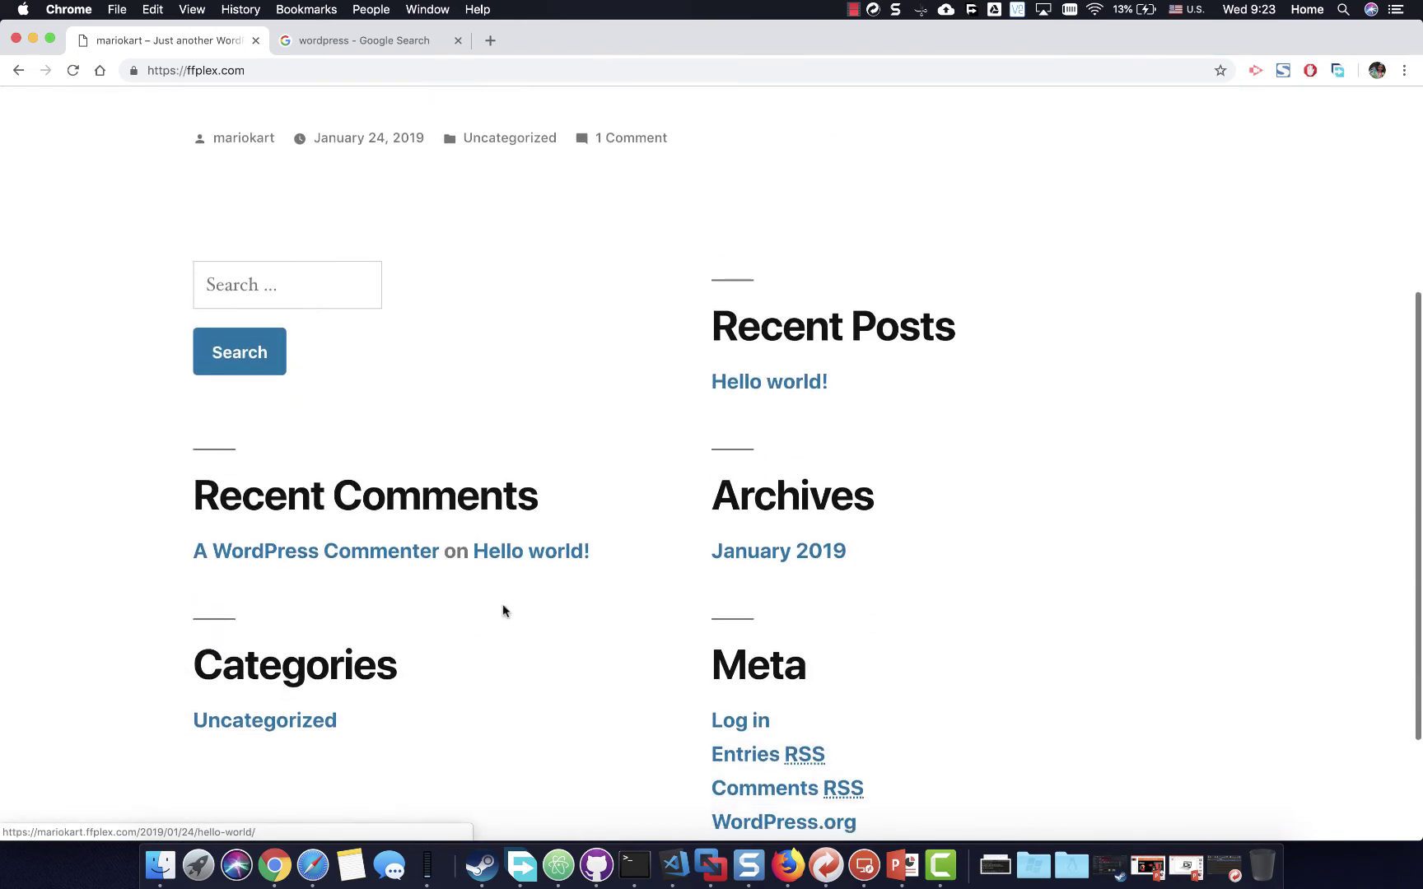
scroll(502, 608, up, 7)
scroll(503, 609, up, 2)
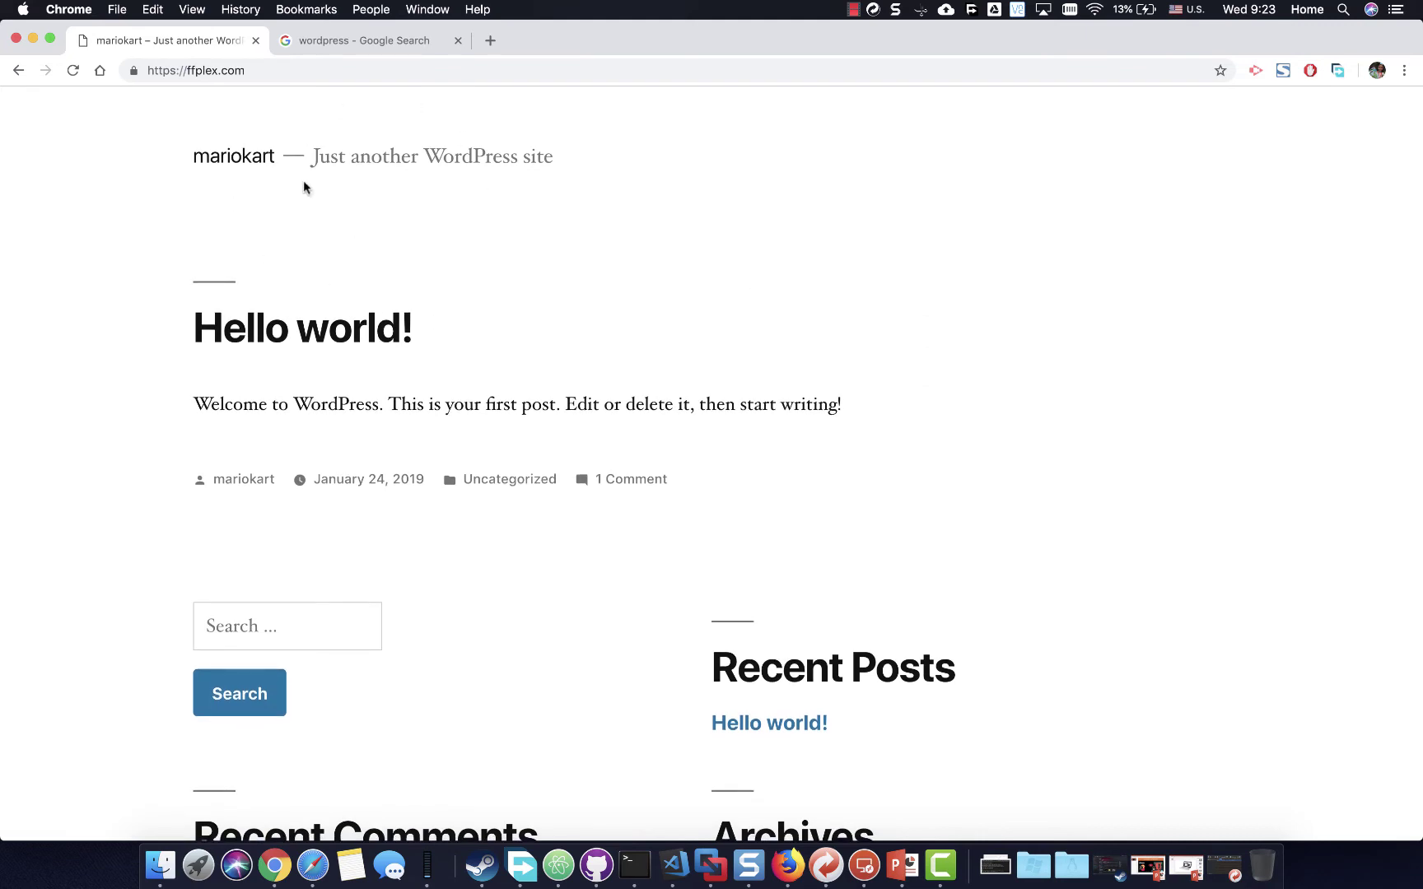
View deployed sites with option 2, confirming mariokart and cookies are running, then go back
click(634, 865)
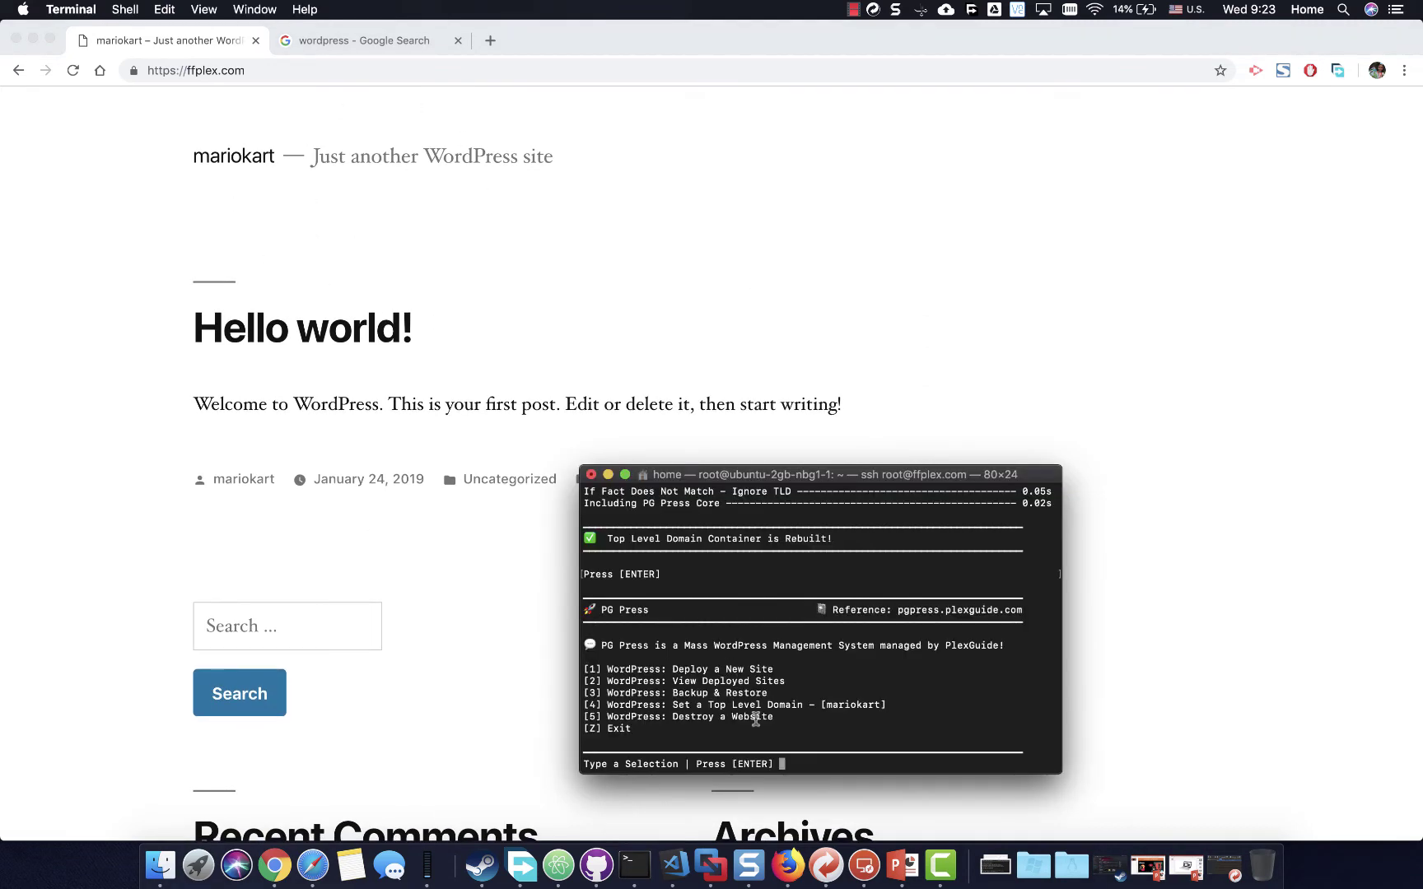
text(2)
key(Return)
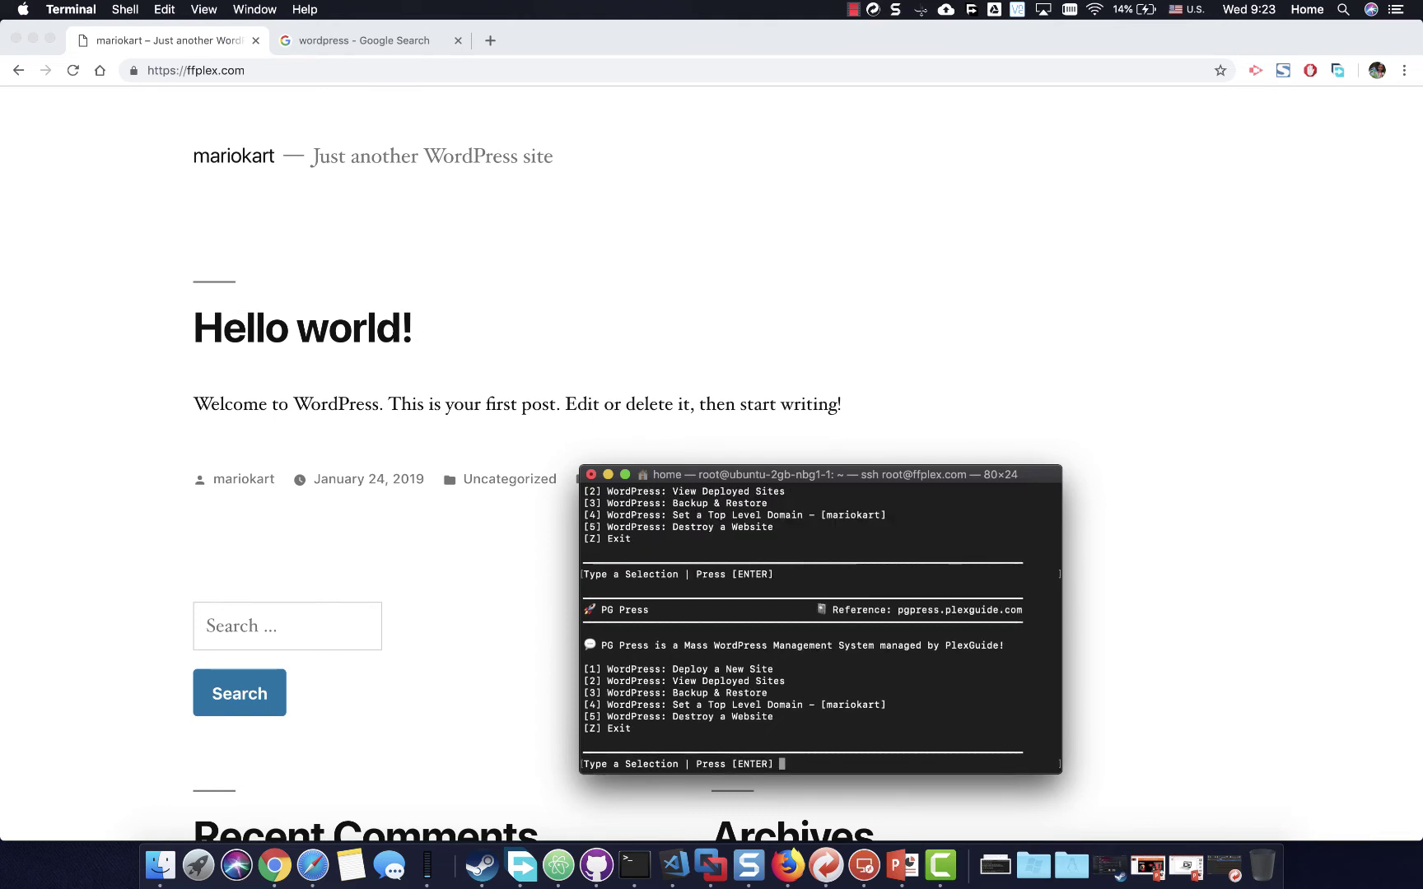
text(2)
key(Return)
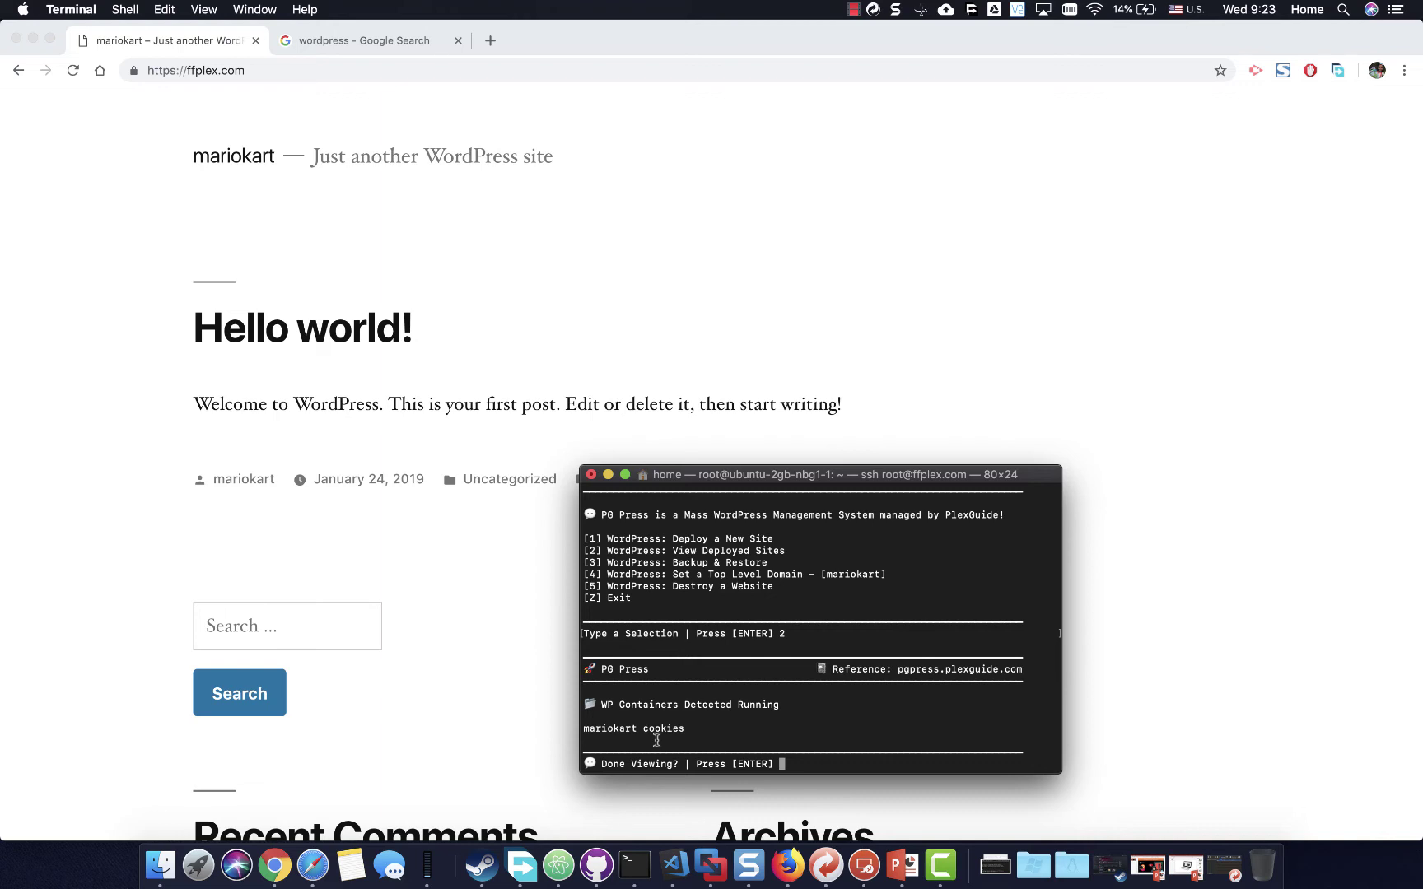
key(Return)
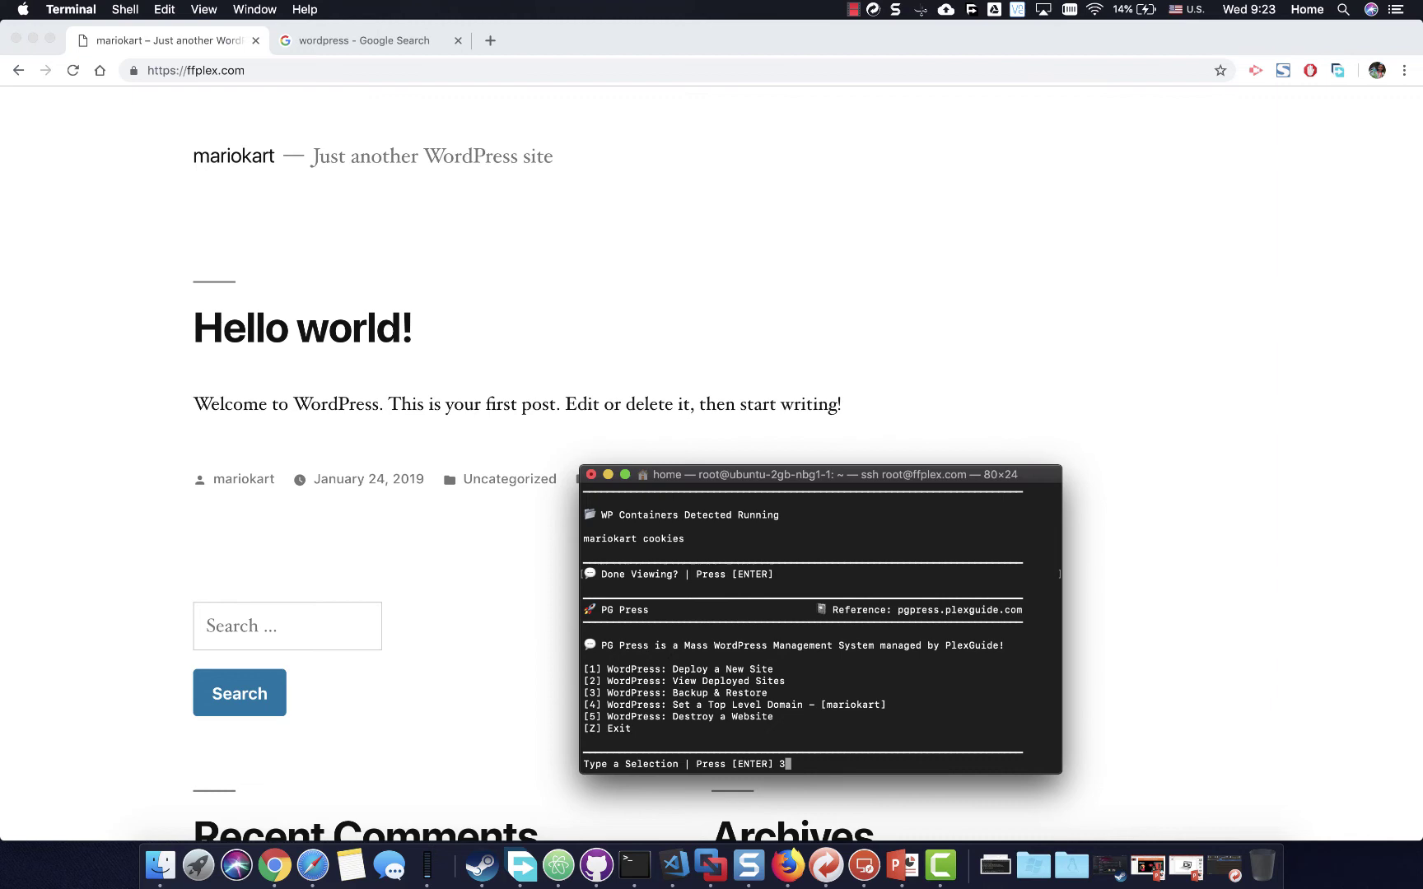
key(Return)
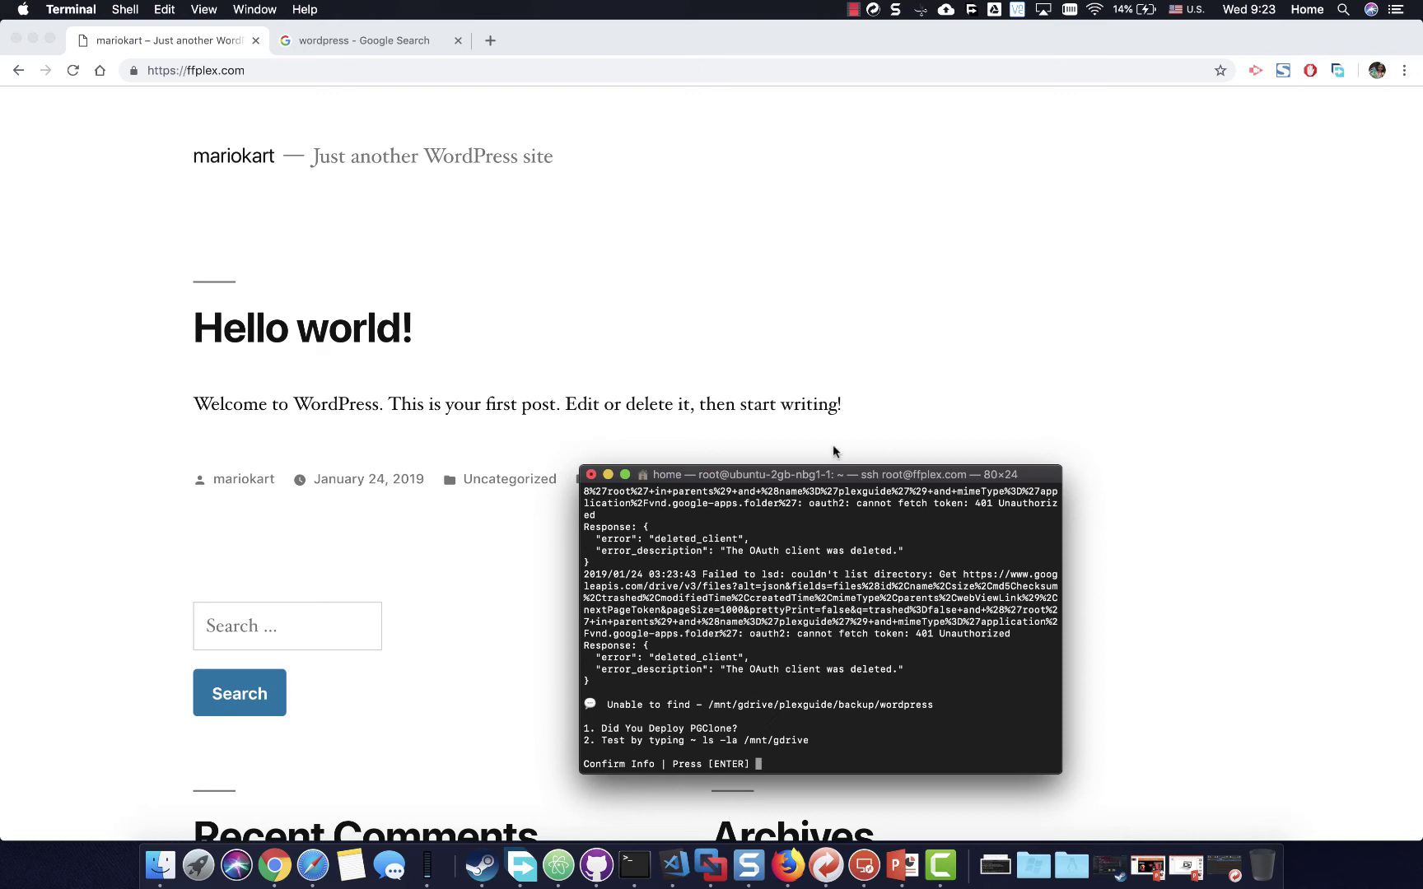
key(Return)
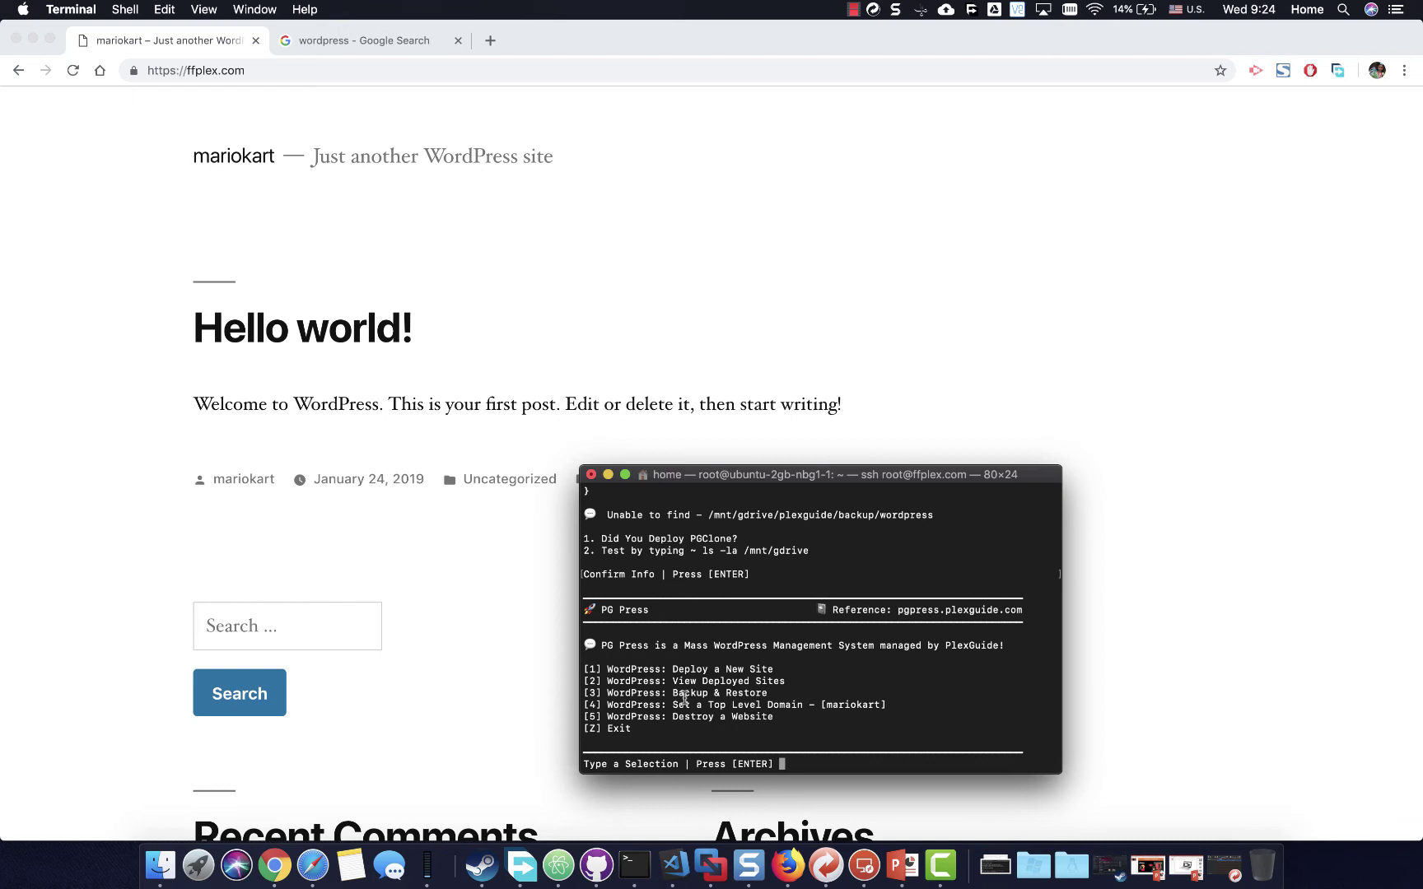
Destroy the cookies WordPress instance and recheck the deployed-sites list
text(5)
key(Return)
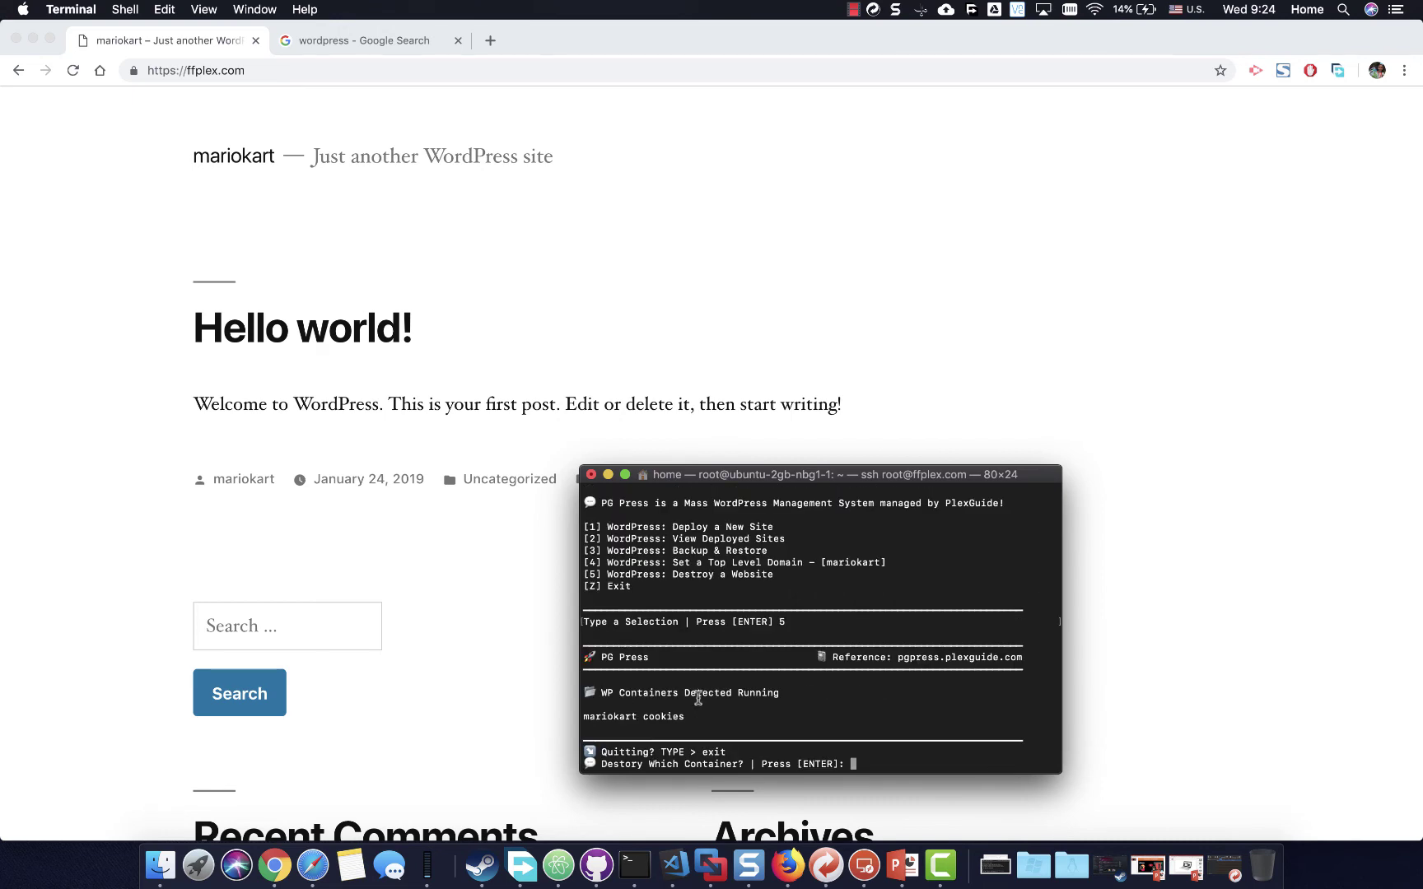
text(cookies)
key(Return)
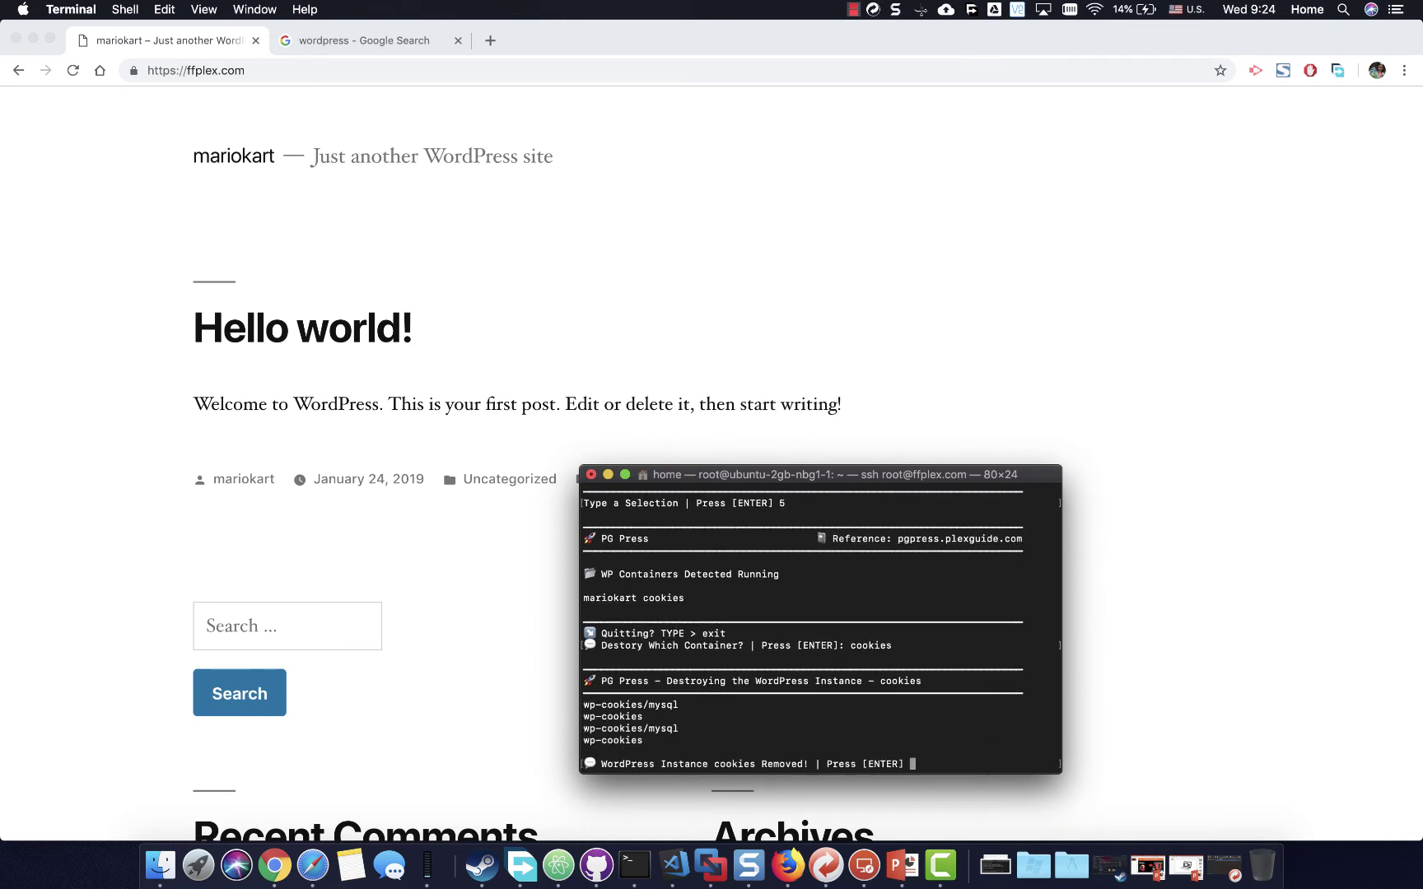
key(Return)
text(2)
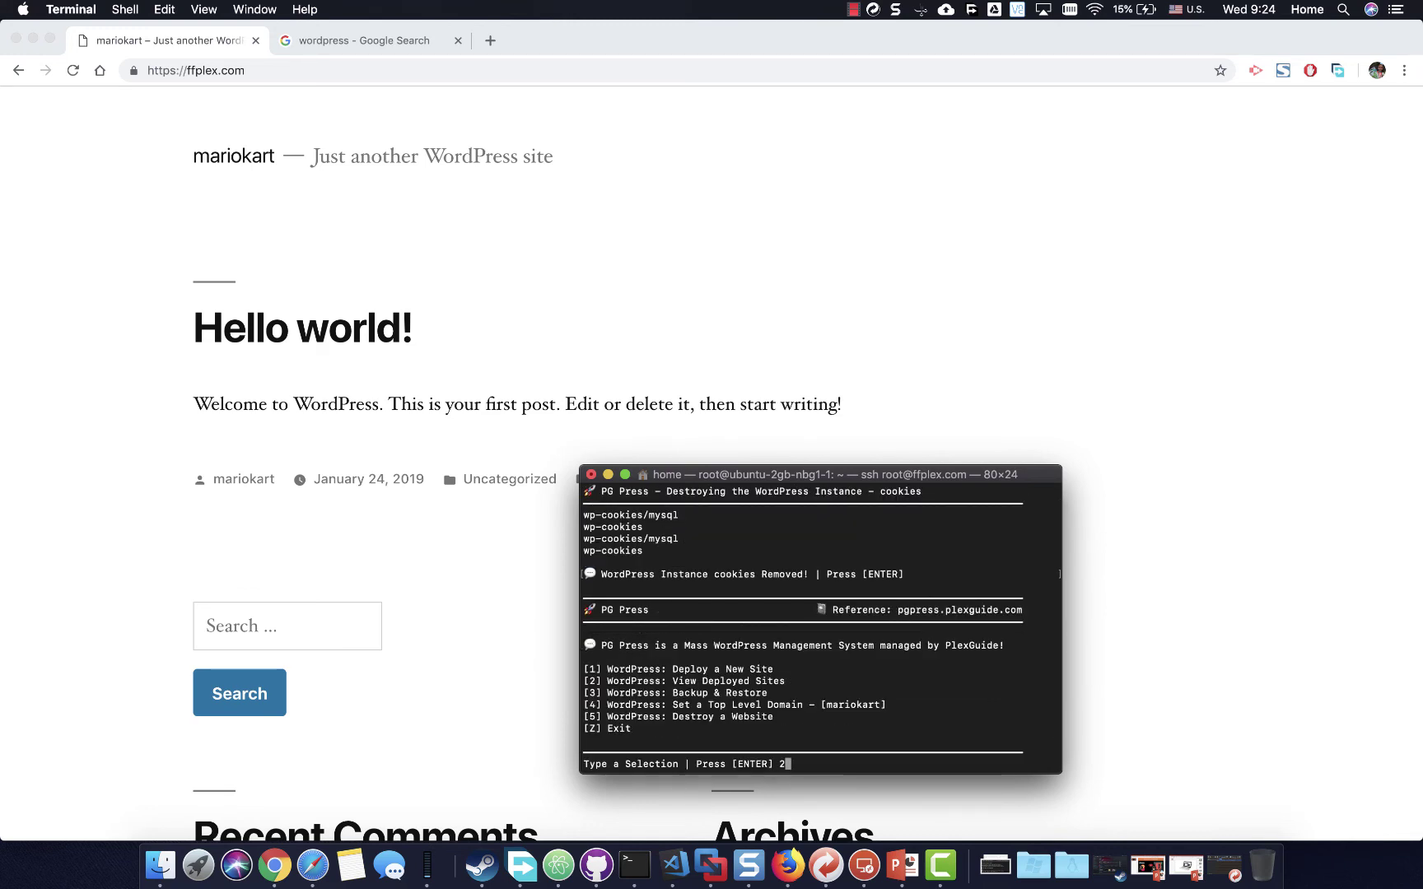
key(Return)
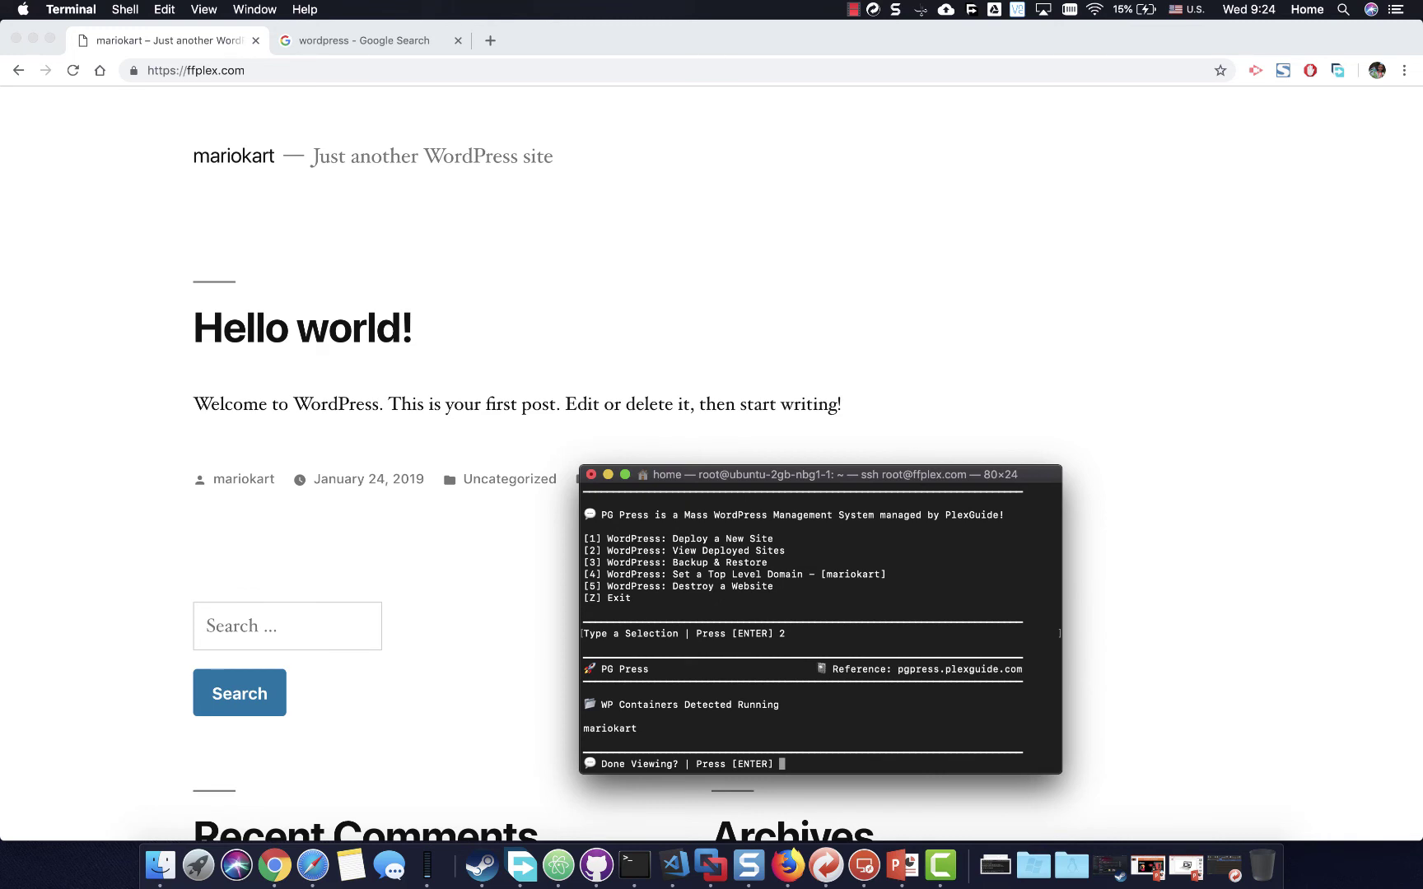
key(Return)
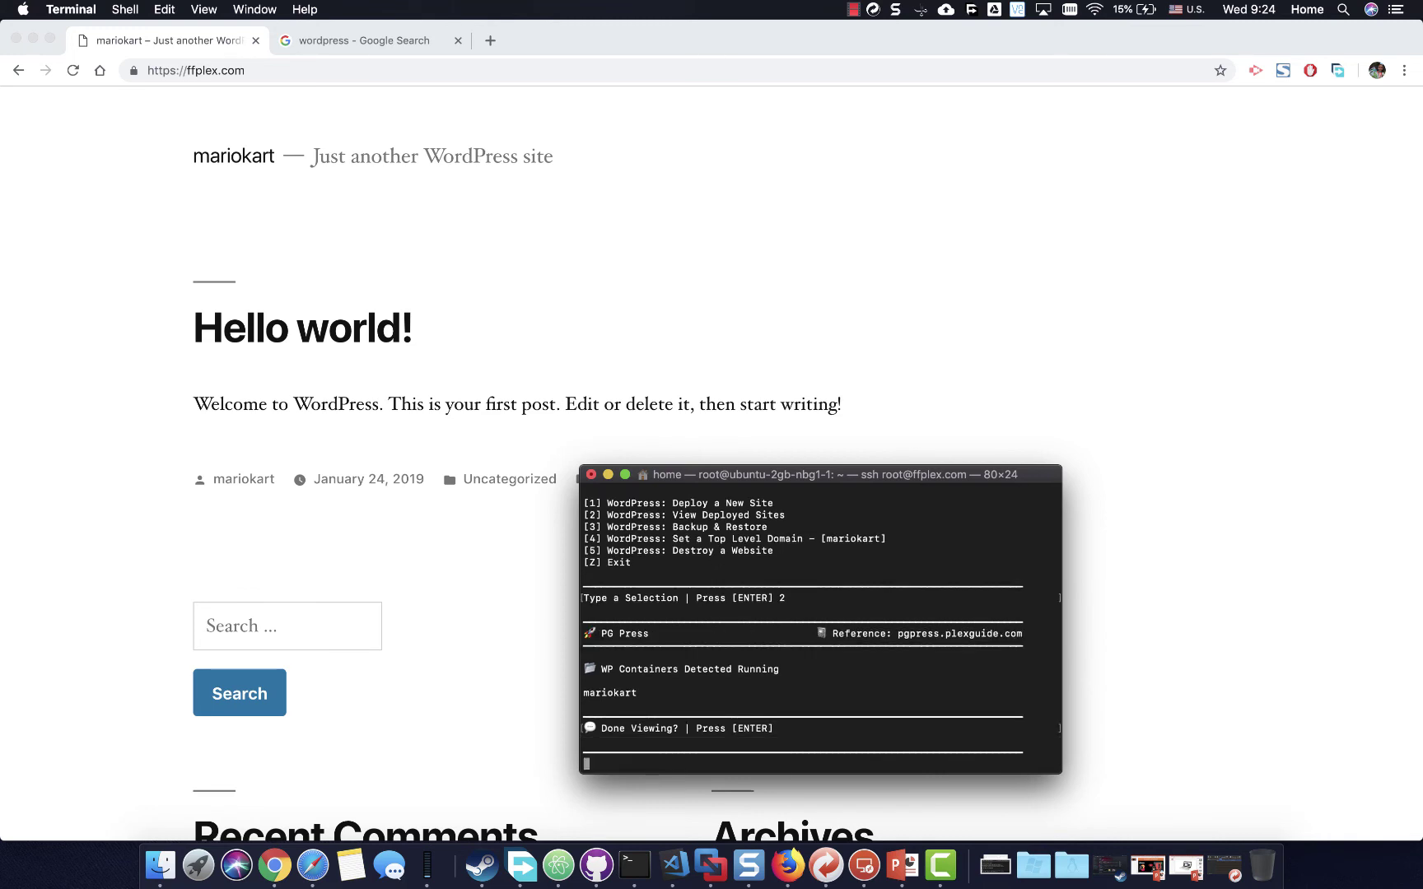
Destroy the mariokart WordPress instance along with its mysql container
text(5)
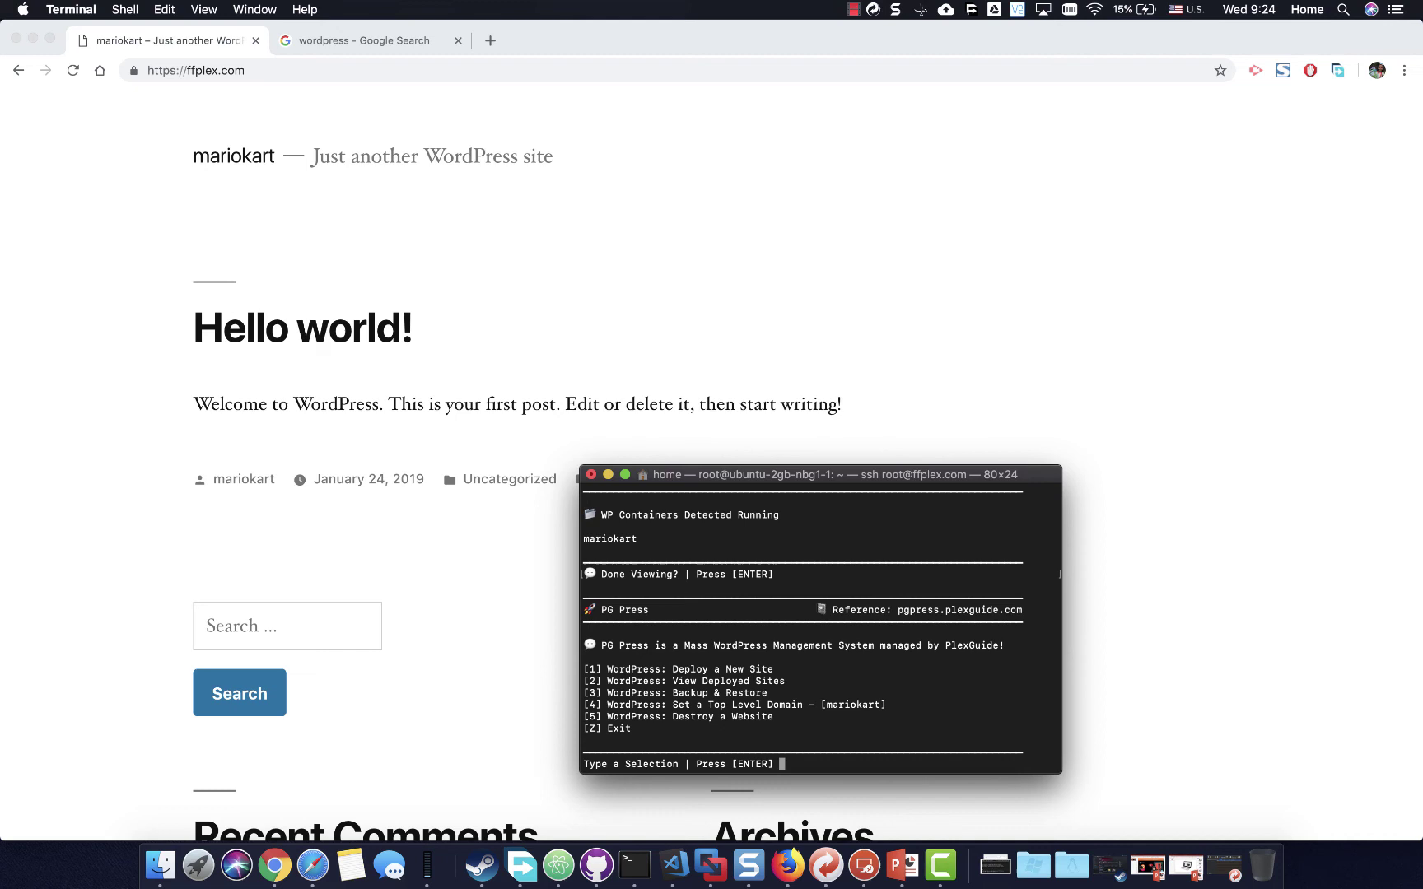
key(Return)
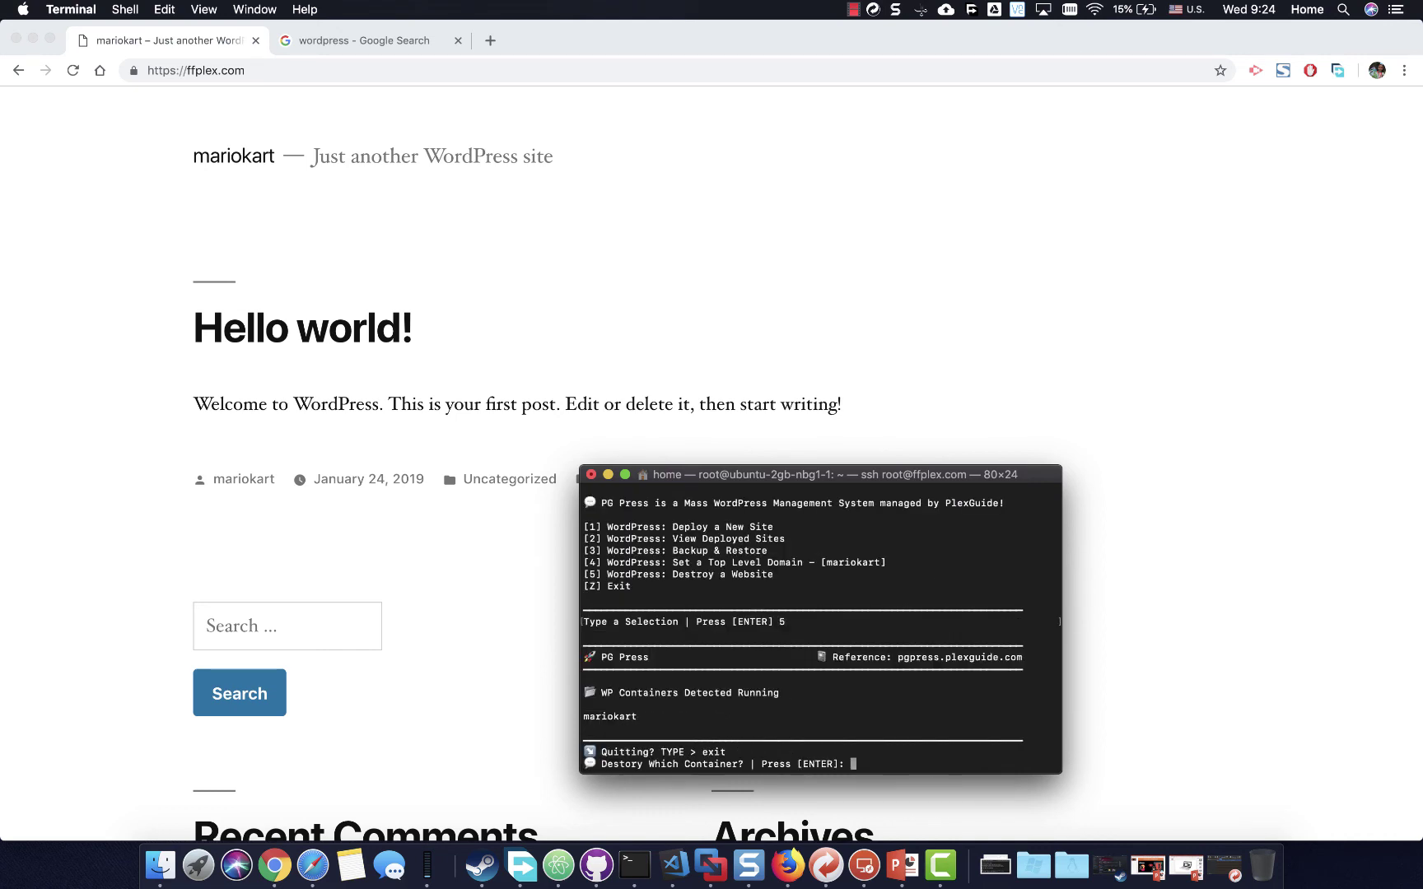
text(mariokart)
key(Return)
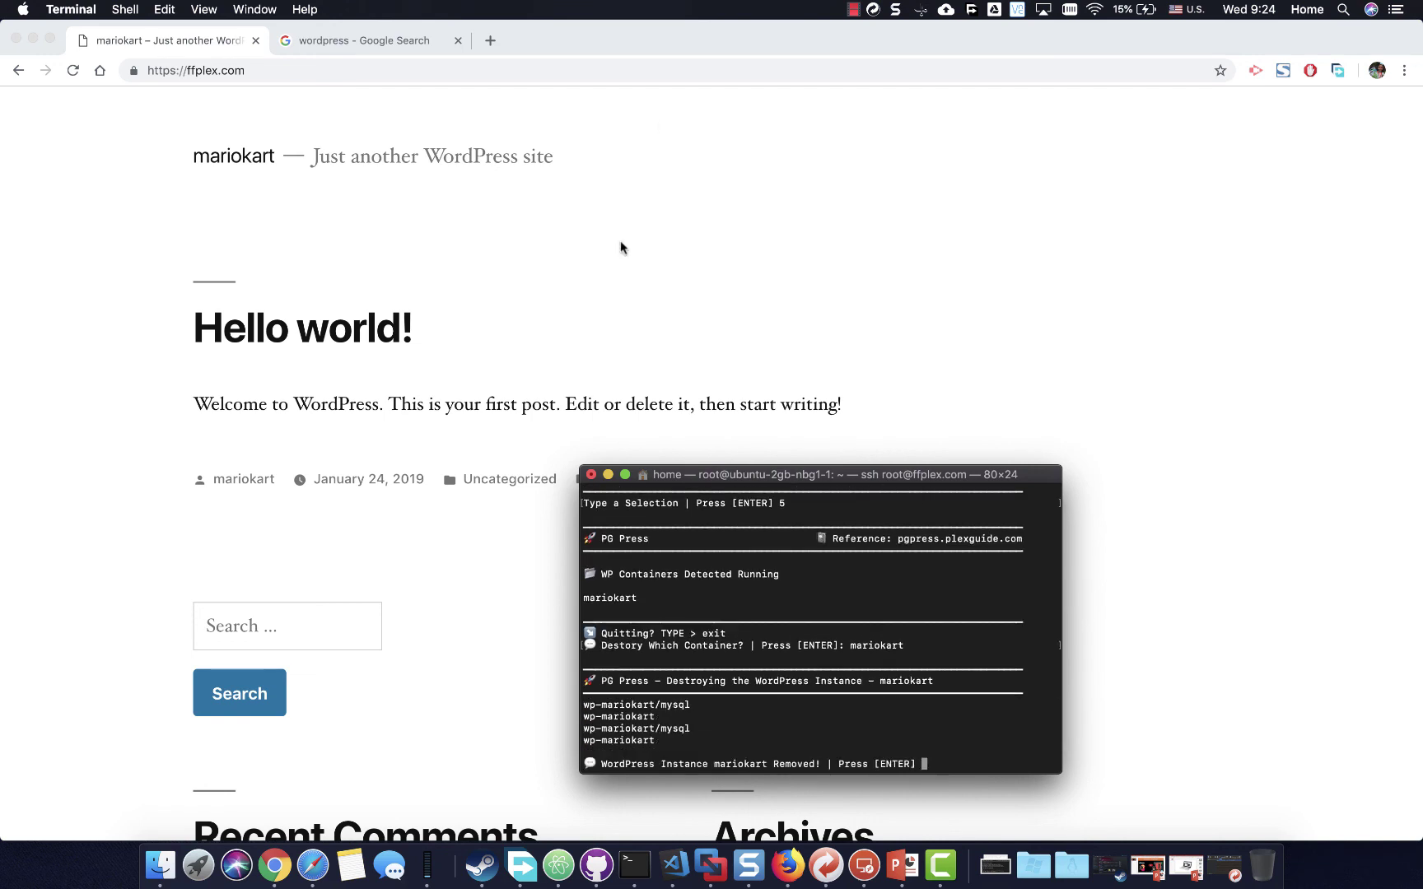
click(852, 10)
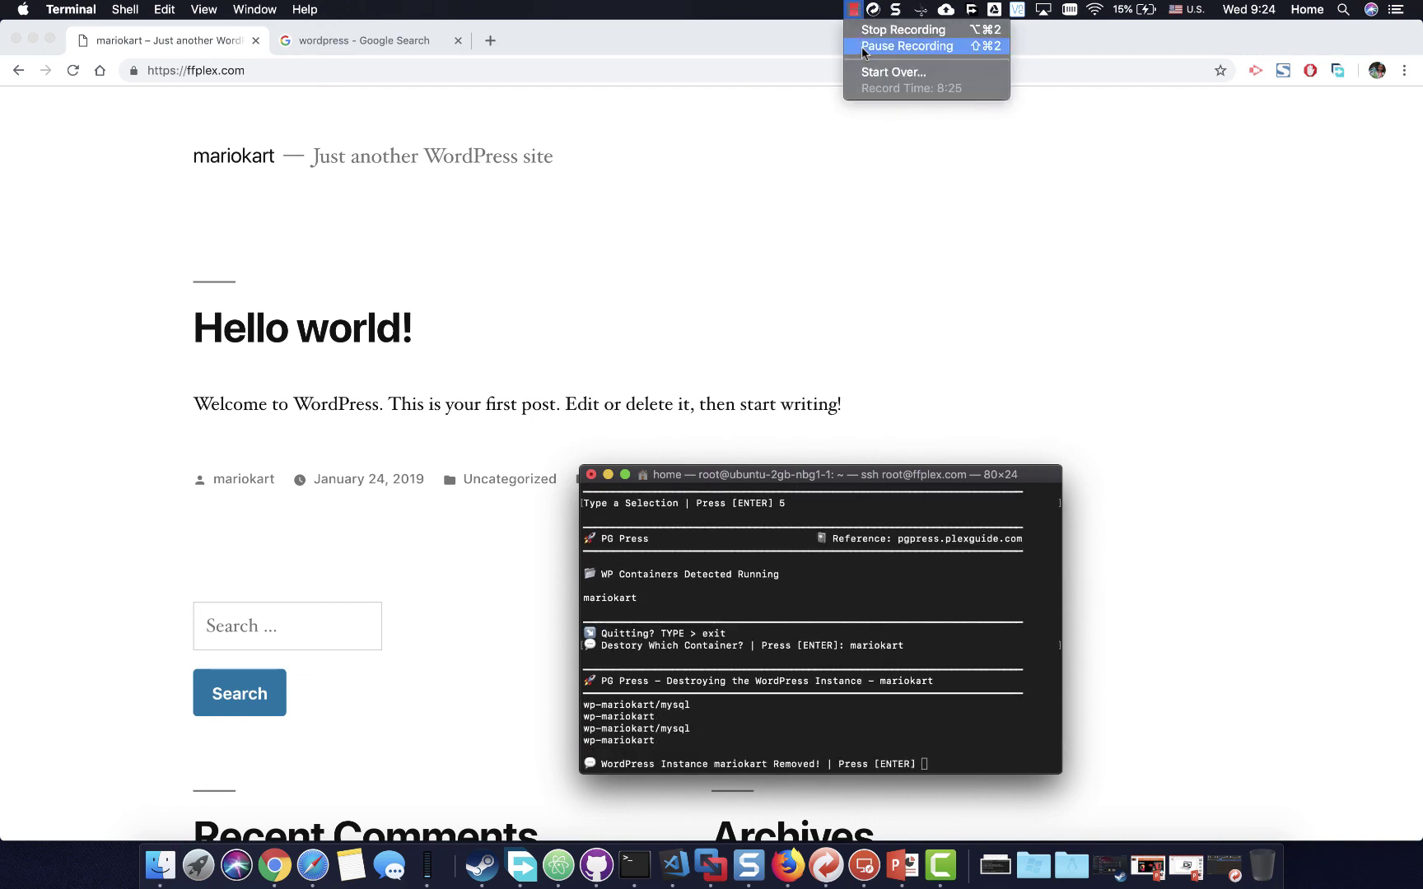
Reload ffplex.com to confirm the 404 page, then return PG Press to its main menu
click(862, 45)
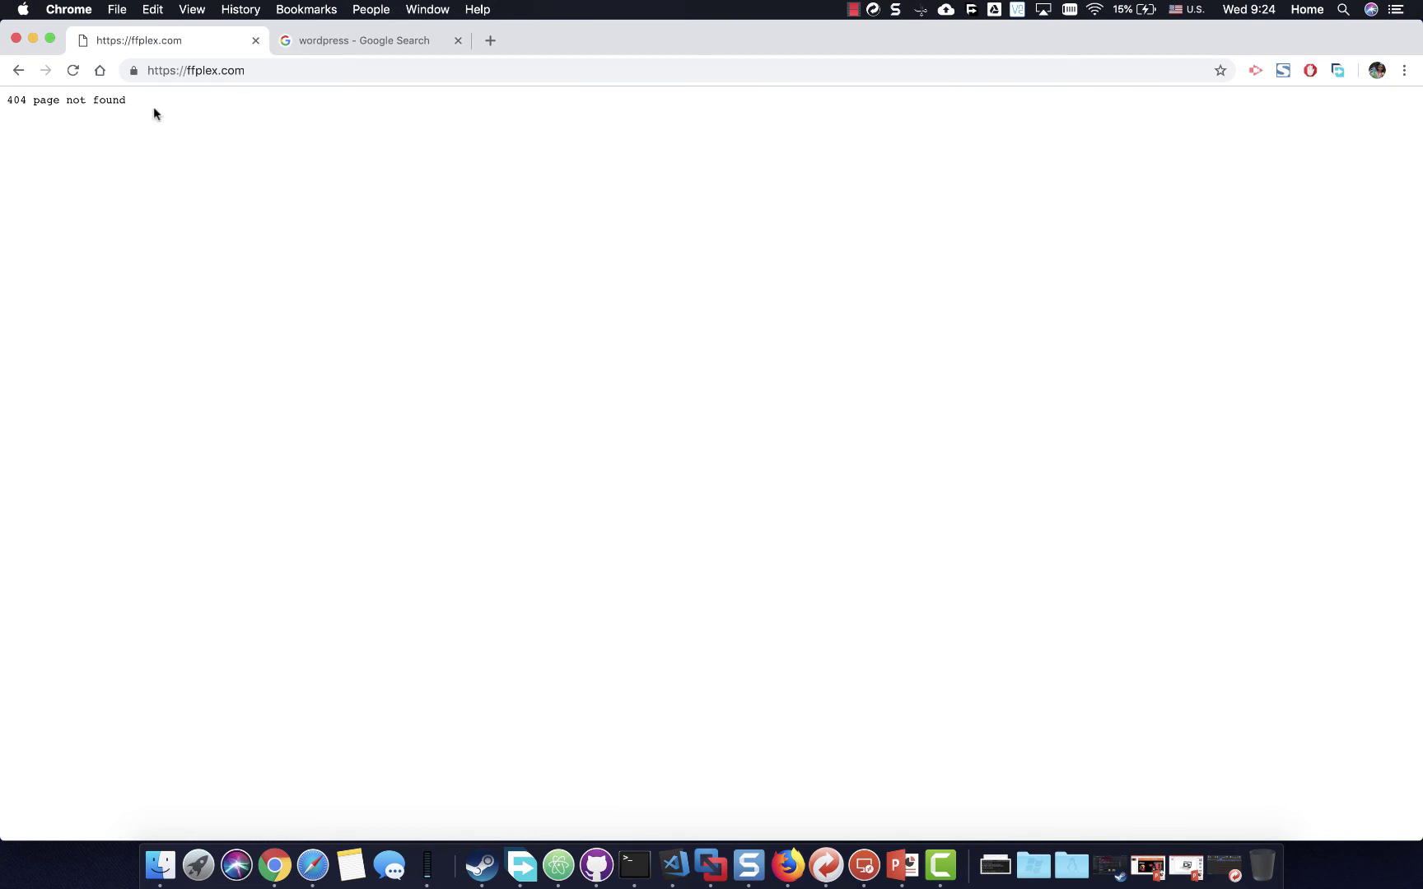
click(633, 865)
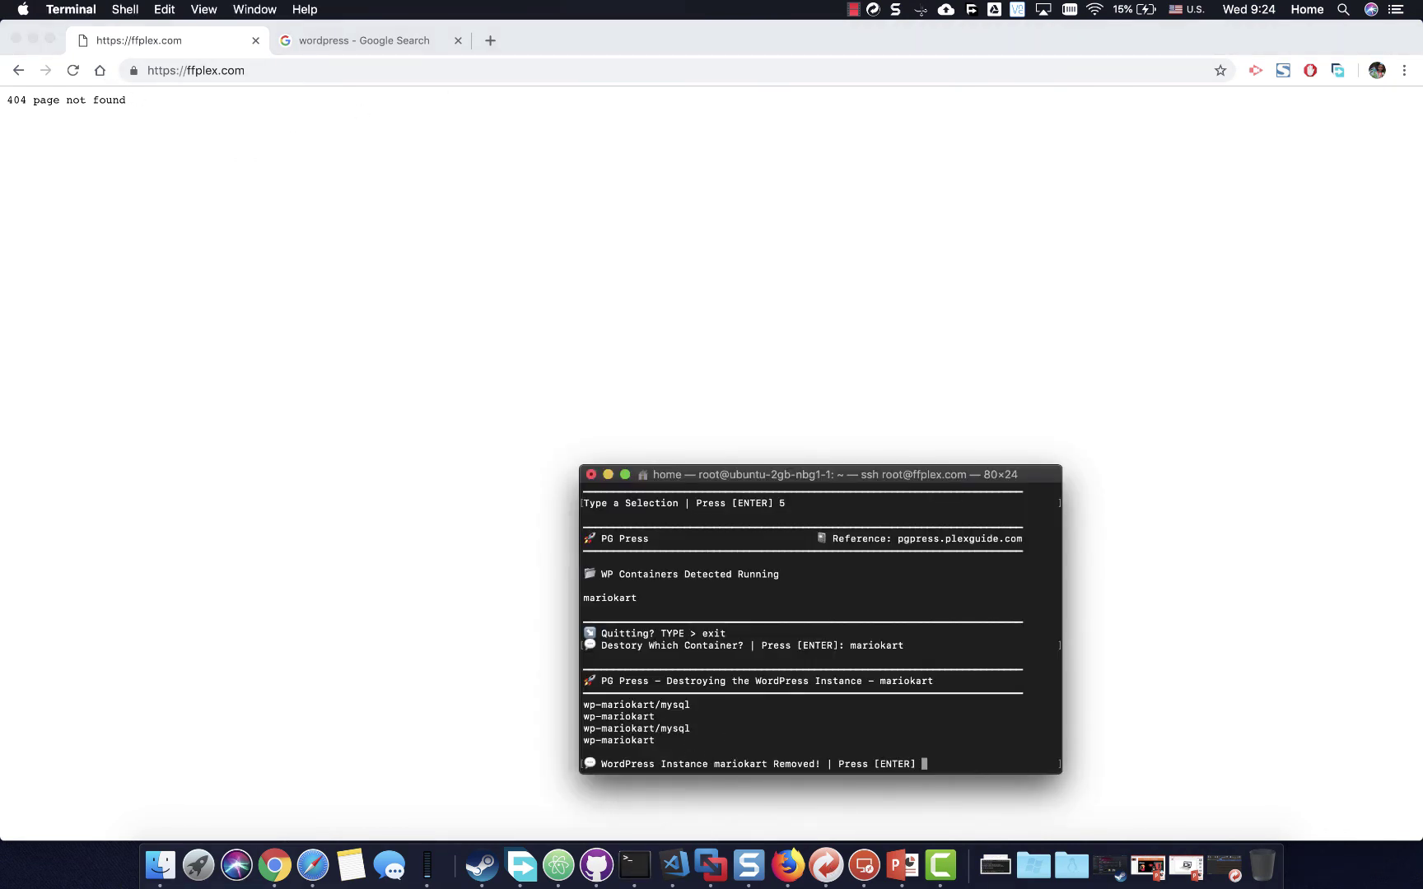
key(Return)
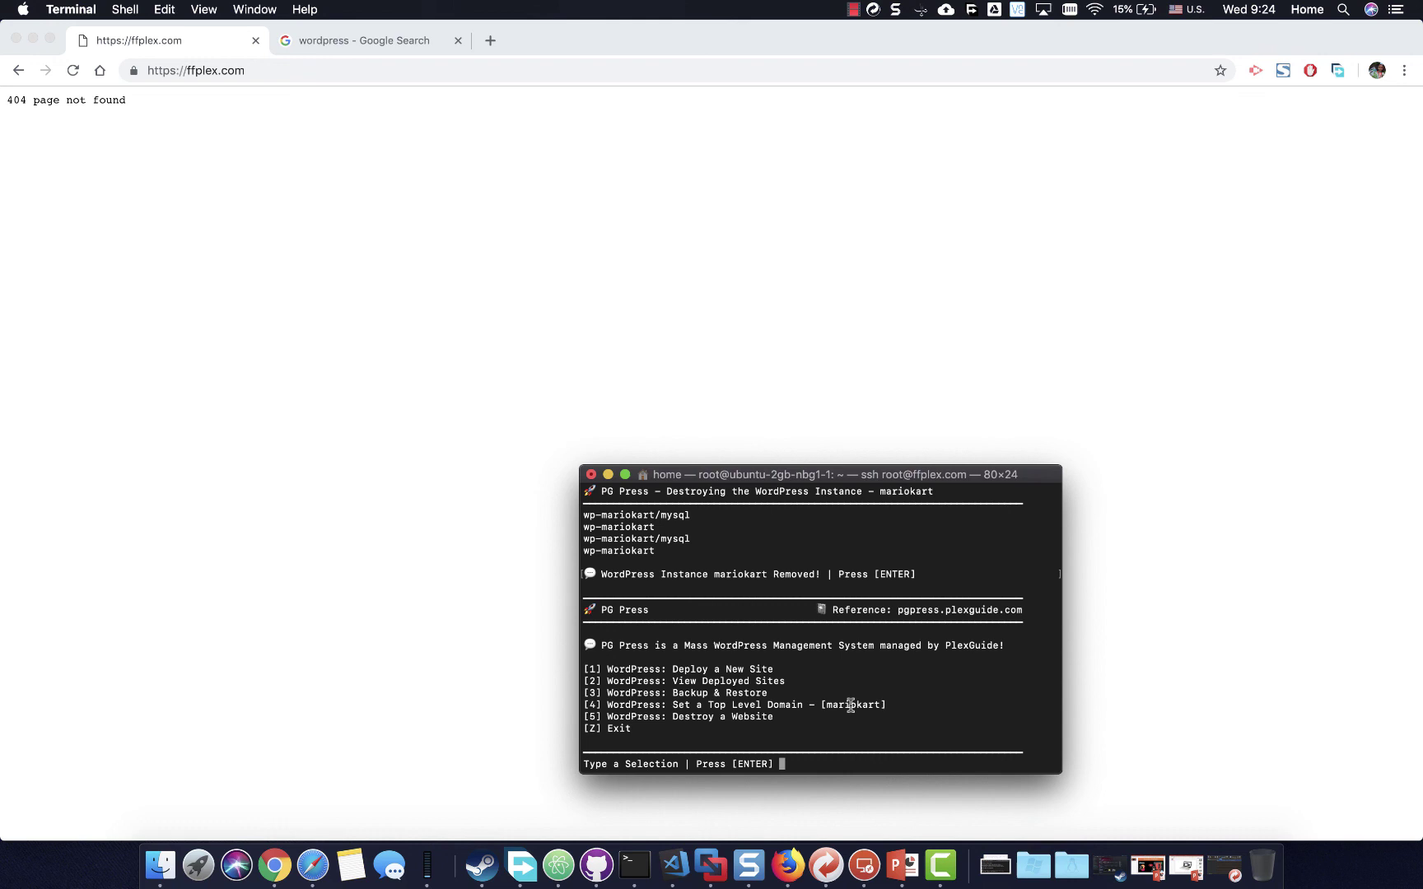